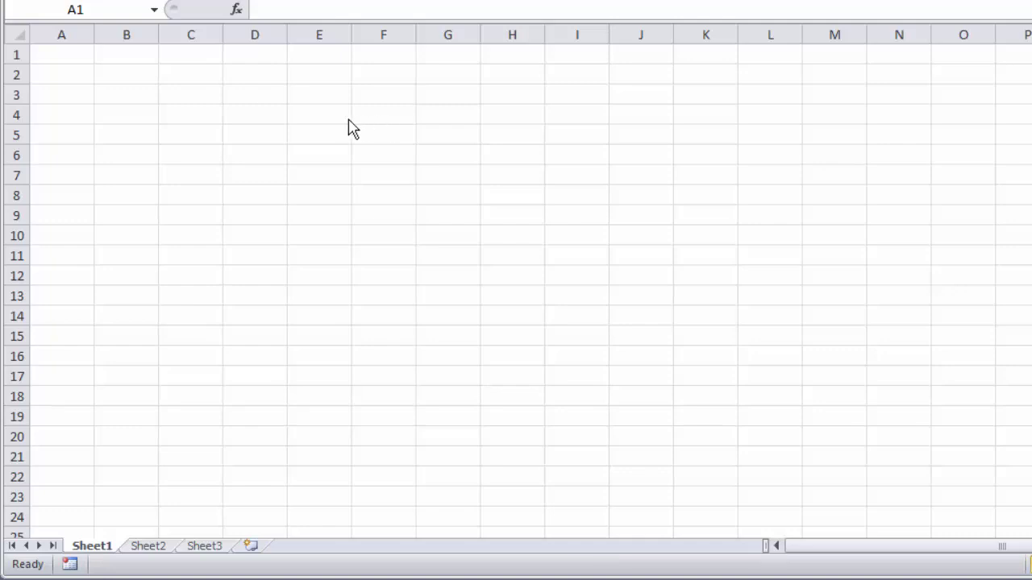
- Enter 1 in A1 and Ctrl-fill it down to A10 as the series 1 through 10
{"action": "left_click", "coordinate": [79, 54]}
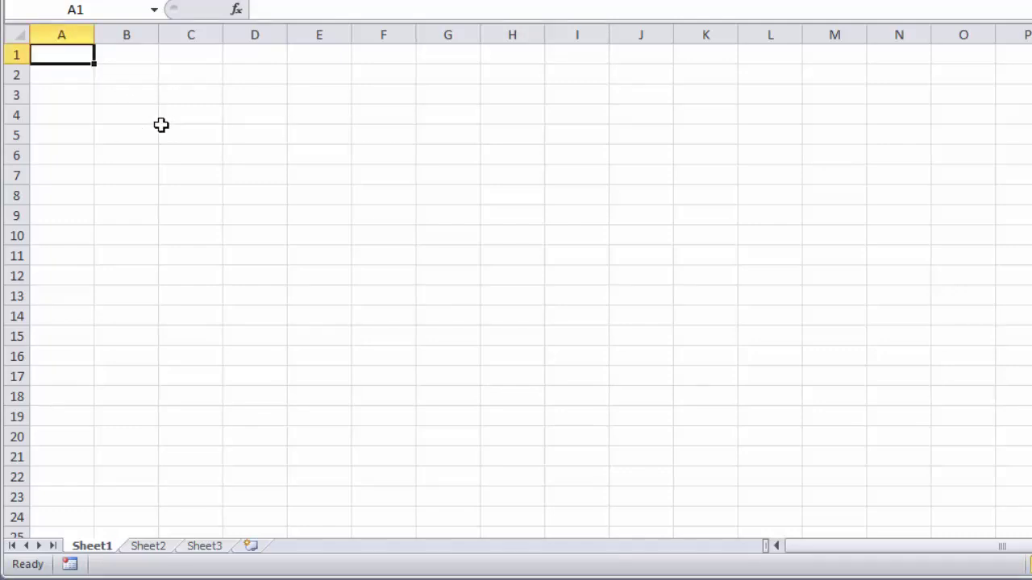
{"action": "type", "text": "1"}
{"action": "key", "text": "Return"}
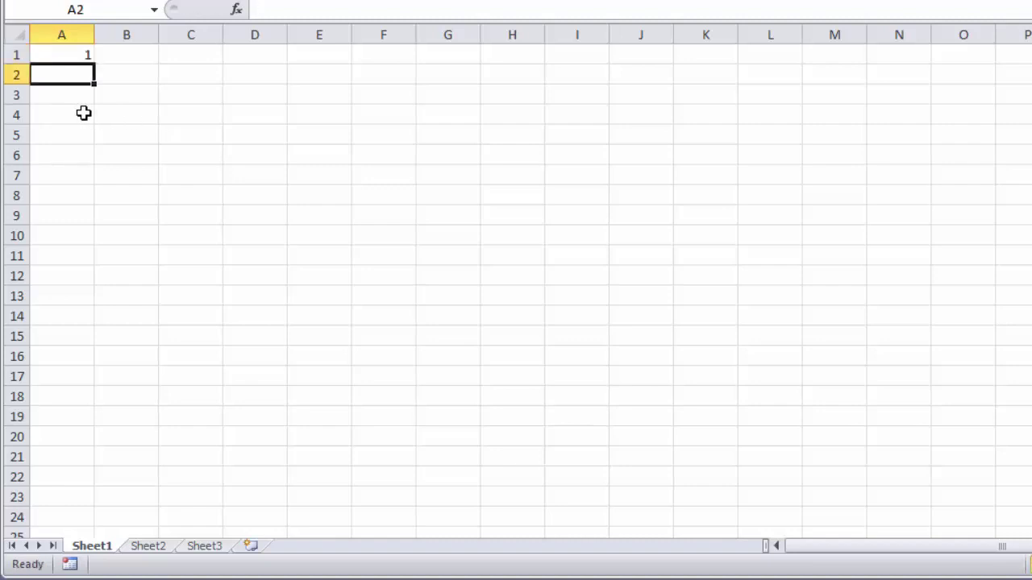
{"action": "left_click", "coordinate": [78, 54]}
{"action": "left_click_drag", "start_coordinate": [94, 63], "coordinate": [95, 245]}
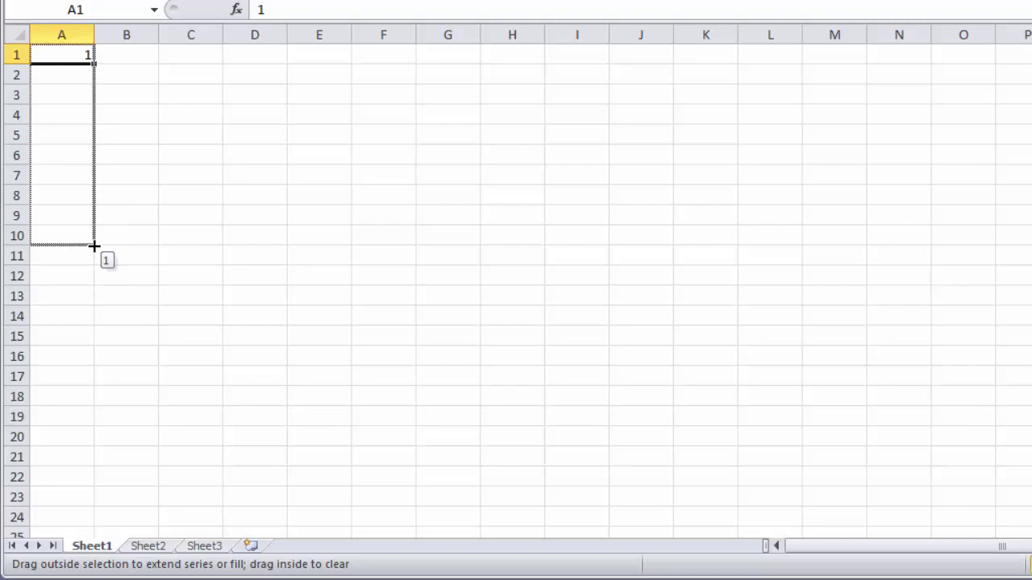
{"action": "key", "text": "ctrl"}
{"action": "mouse_move", "coordinate": [94, 246]}
{"action": "left_mouse_down"}
{"action": "mouse_move", "coordinate": [96, 227]}
{"action": "mouse_move", "coordinate": [97, 246]}
{"action": "left_mouse_up"}
{"action": "left_click", "coordinate": [73, 51]}
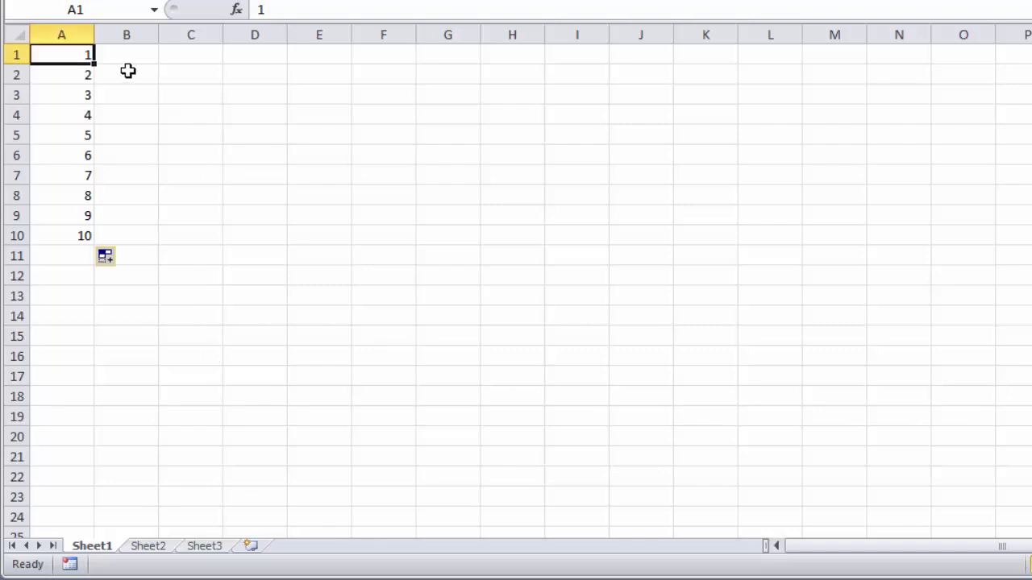
- Enter =1/0 in A1 so it shows a #DIV/0! error
{"action": "type", "text": "="}
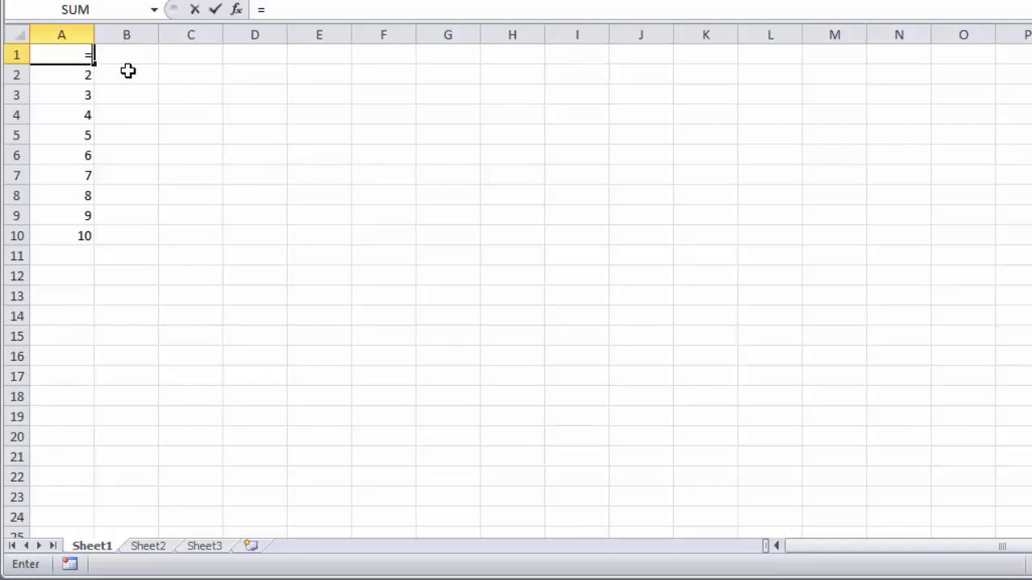
{"action": "type", "text": "1/0"}
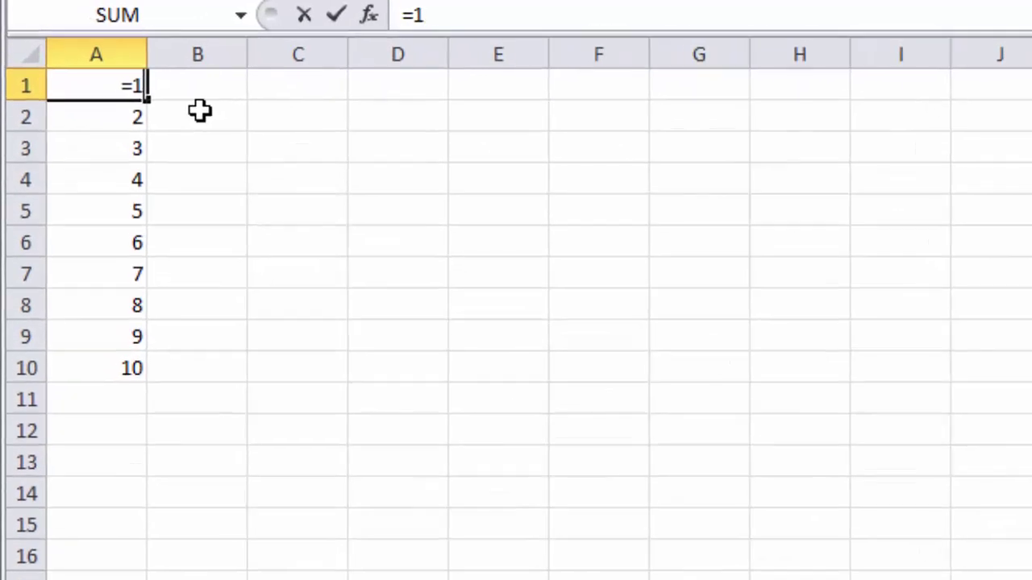
{"action": "key", "text": "Return"}
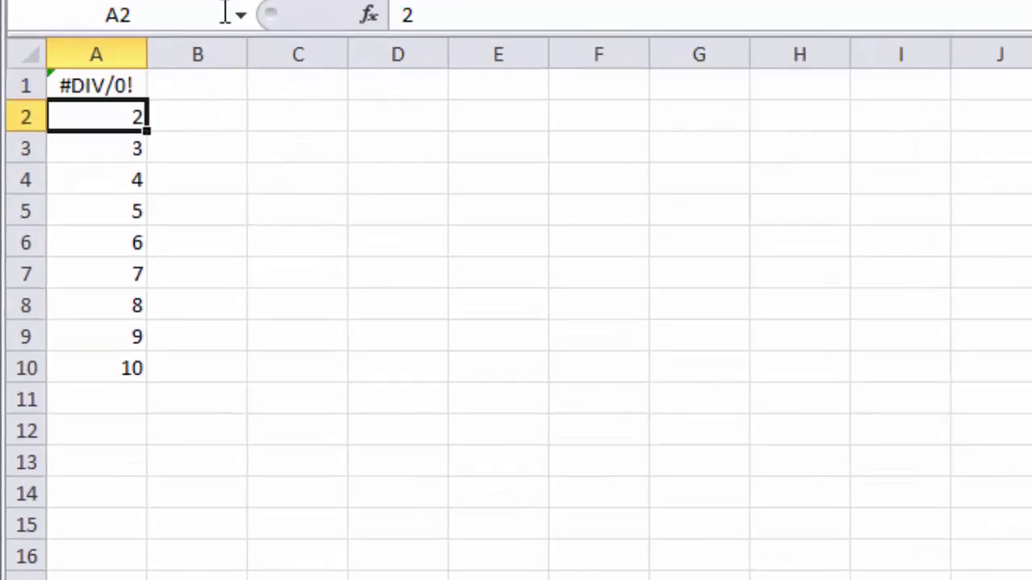
{"action": "left_click", "coordinate": [102, 84]}
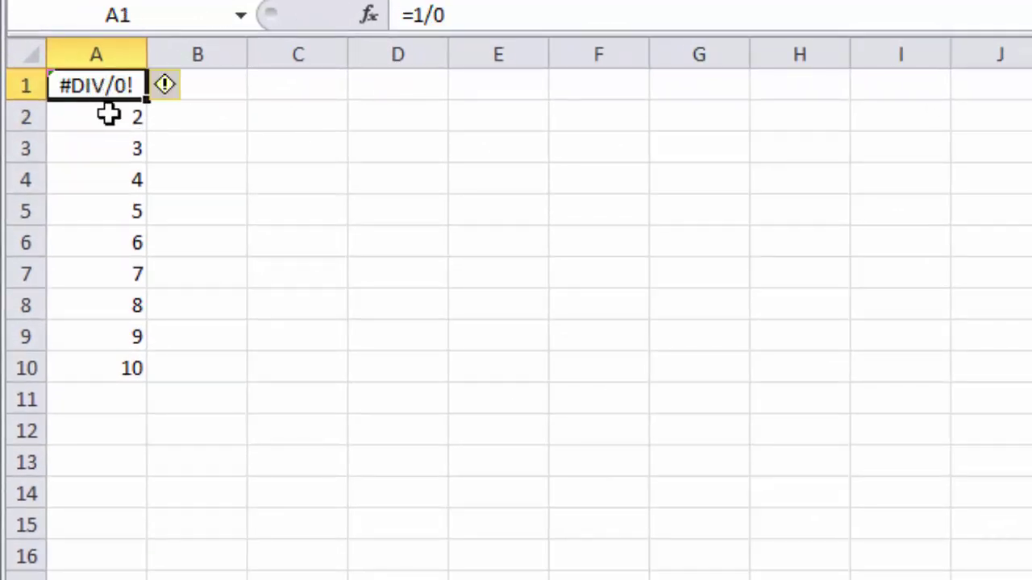
{"action": "left_click", "coordinate": [136, 177]}
- Enter the misspelled formula =su(A2+A3) in A5, producing a #NAME? error
{"action": "left_click", "coordinate": [134, 216]}
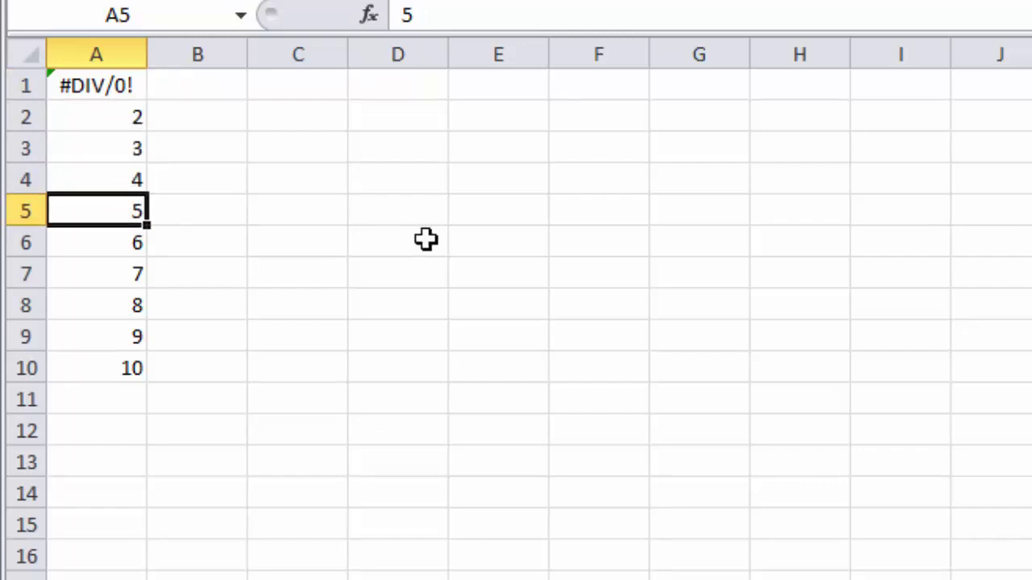
{"action": "type", "text": "="}
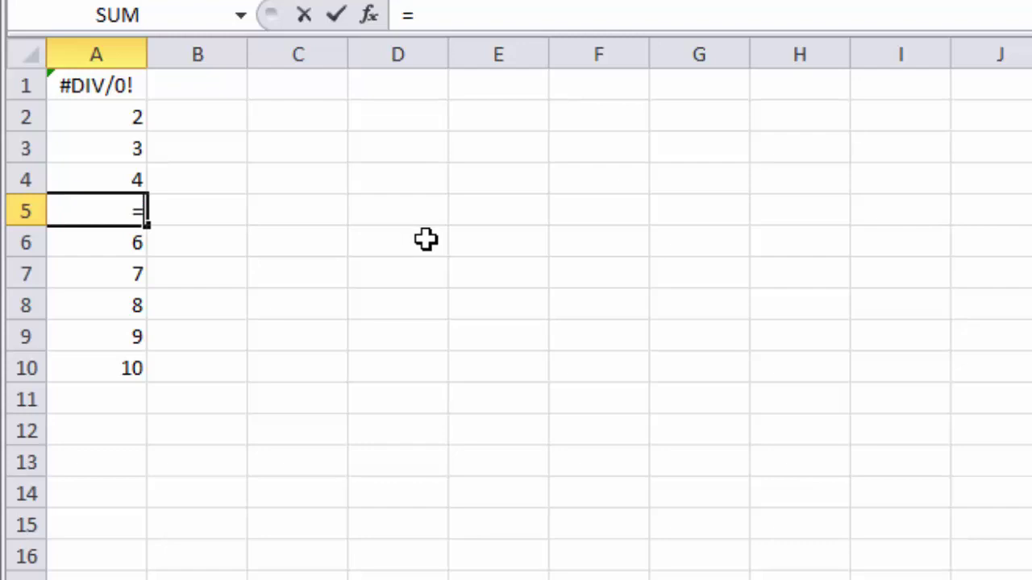
{"action": "type", "text": "su"}
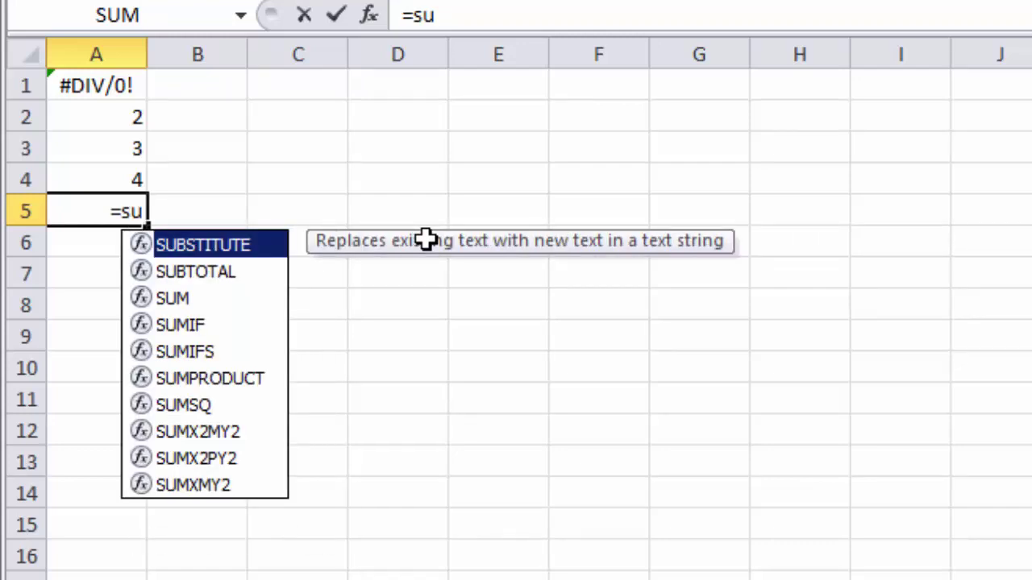
{"action": "type", "text": "("}
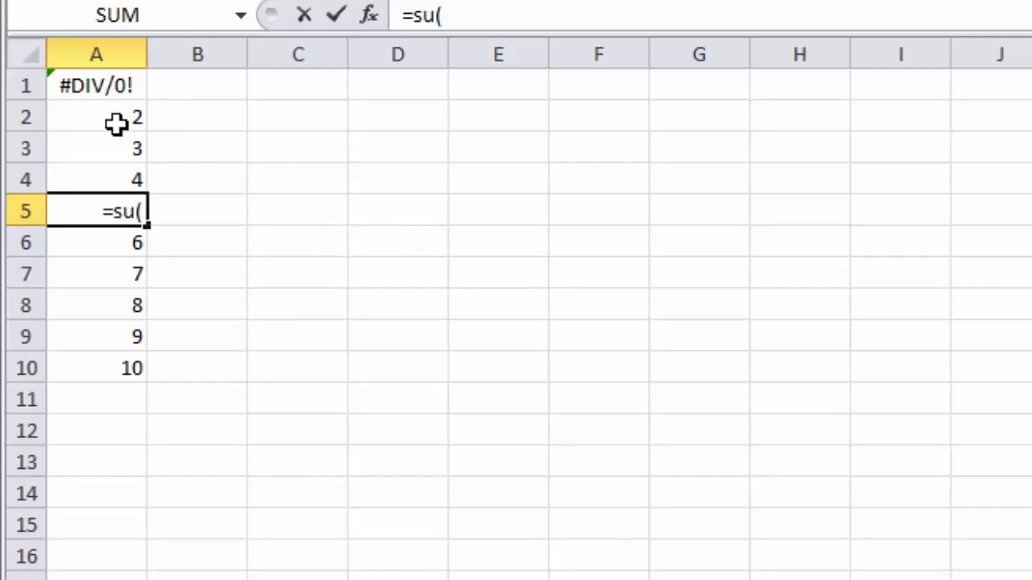
{"action": "left_click", "coordinate": [115, 124]}
{"action": "type", "text": "+"}
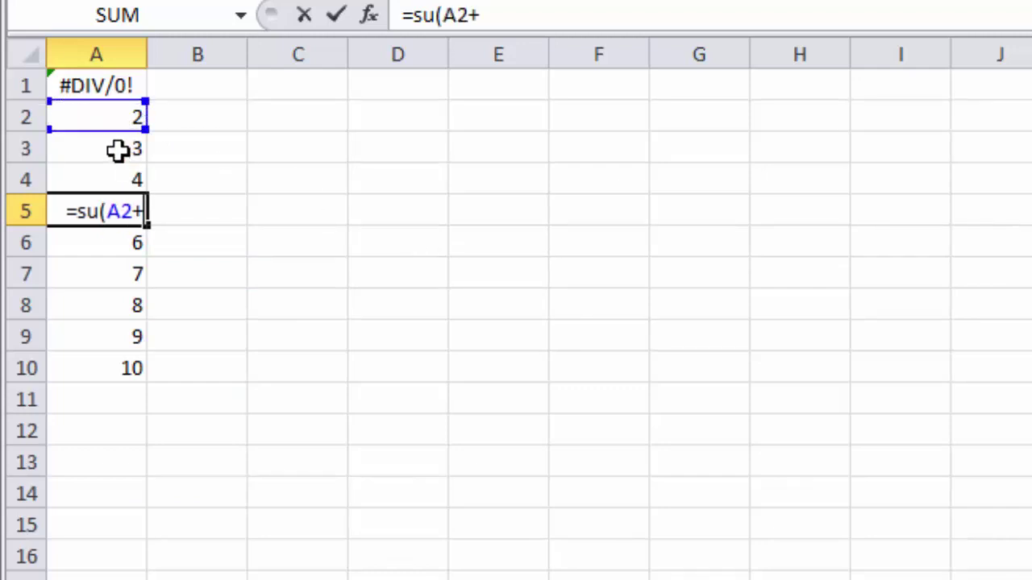
{"action": "left_click", "coordinate": [118, 150]}
{"action": "key", "text": "Return"}
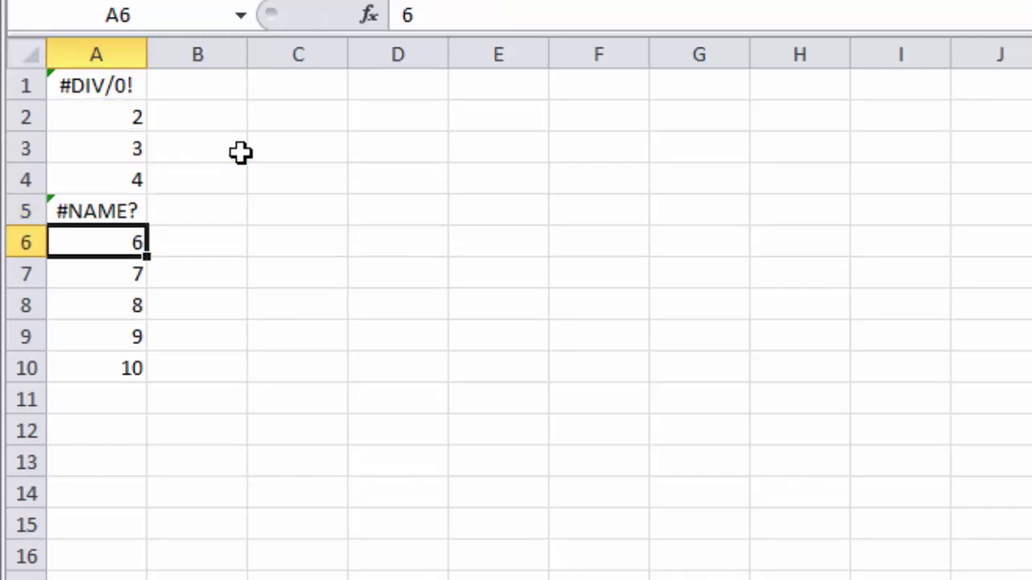
{"action": "left_click", "coordinate": [118, 272]}
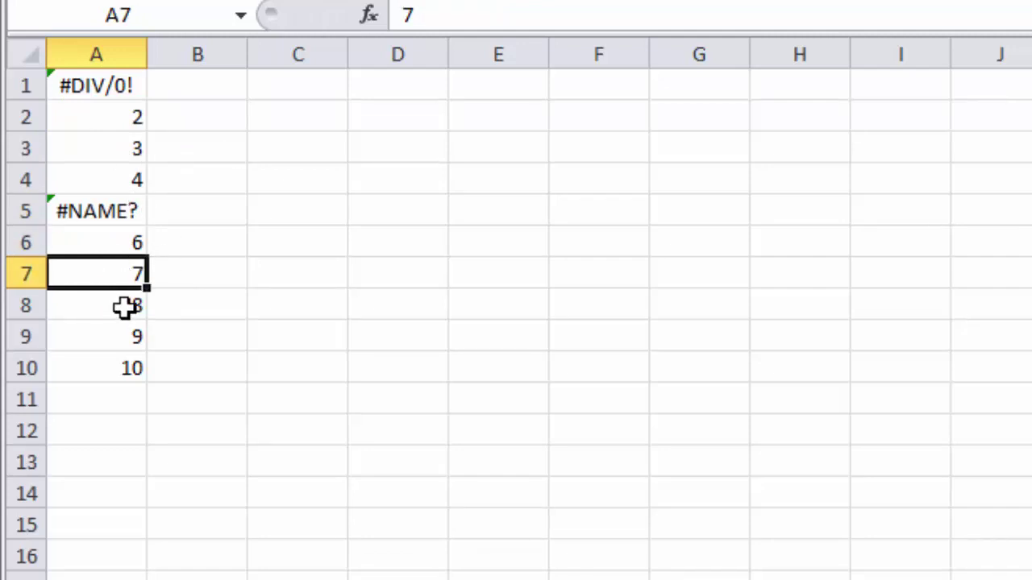
{"action": "left_click", "coordinate": [124, 306]}
{"action": "left_click", "coordinate": [121, 340]}
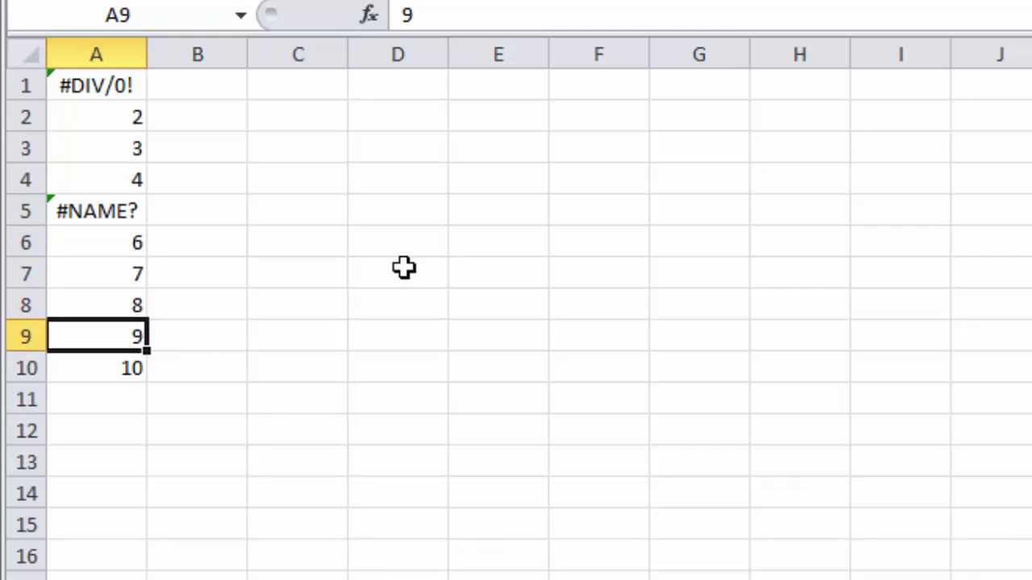
- Replace the 9 in A9 with =VLOOKUP(1;C7:D10;1;FALSE), which returns #N/A
{"action": "type", "text": "vlo"}
{"action": "key", "text": "Escape"}
{"action": "type", "text": "="}
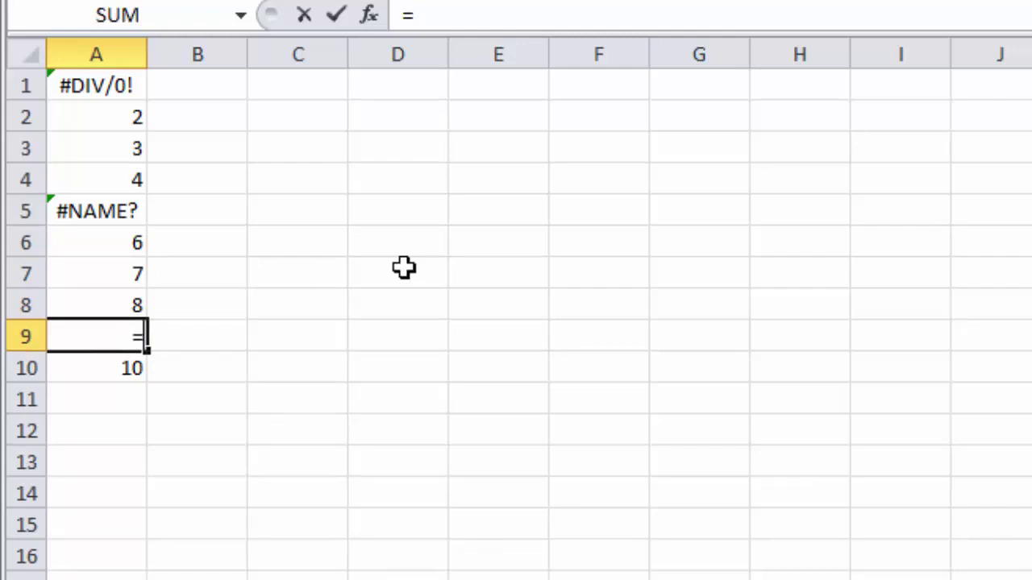
{"action": "type", "text": "vloo"}
{"action": "key", "text": "Tab"}
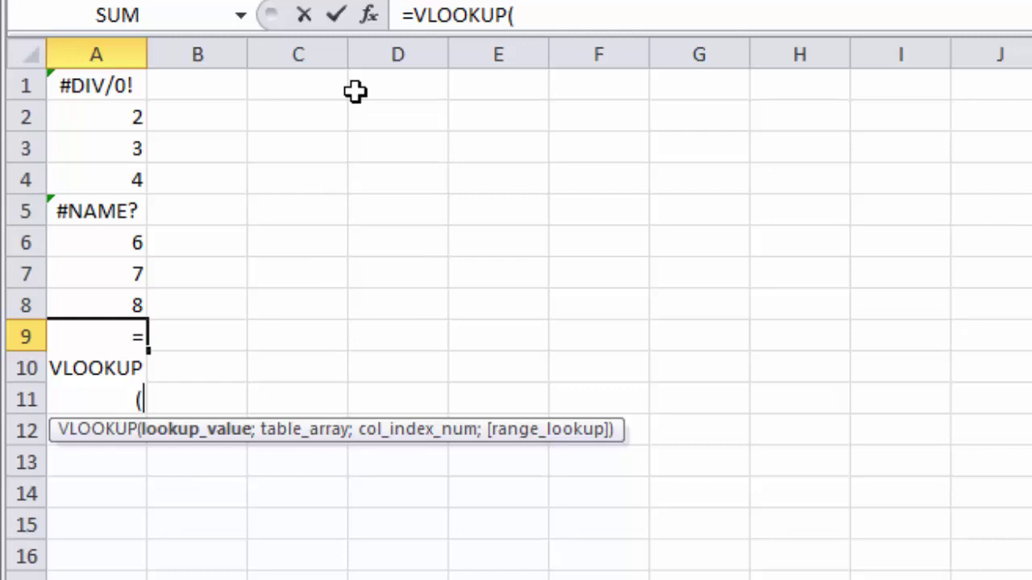
{"action": "type", "text": "1"}
{"action": "type", "text": ";"}
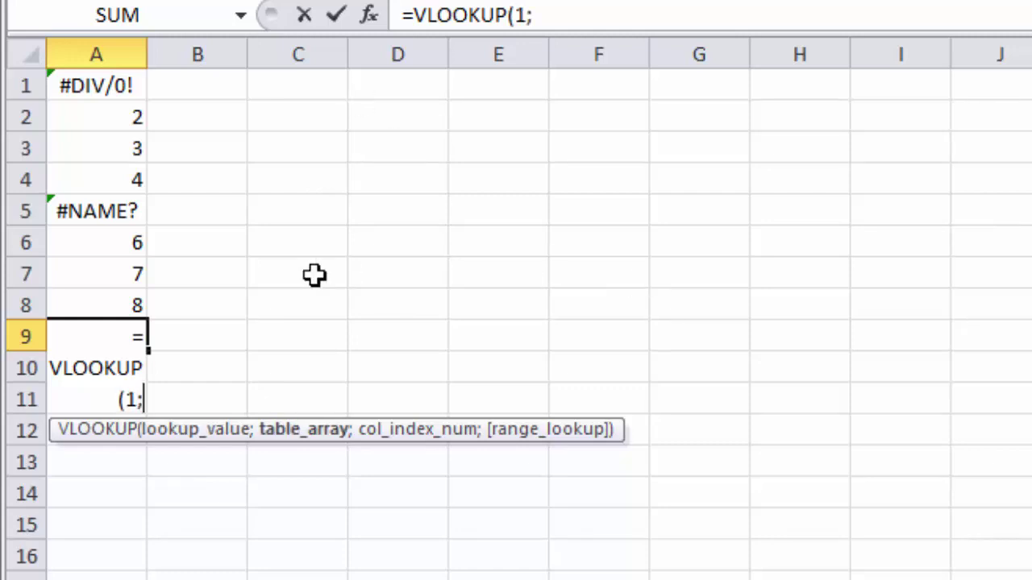
{"action": "mouse_move", "coordinate": [296, 274]}
{"action": "left_mouse_down"}
{"action": "mouse_move", "coordinate": [298, 322]}
{"action": "mouse_move", "coordinate": [394, 362]}
{"action": "left_mouse_up"}
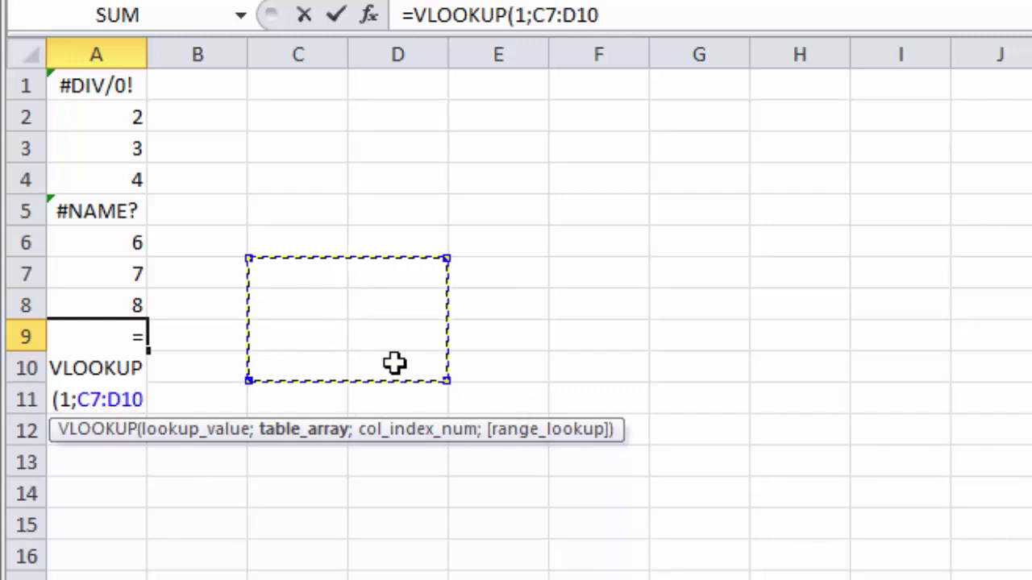
{"action": "type", "text": ";1;"}
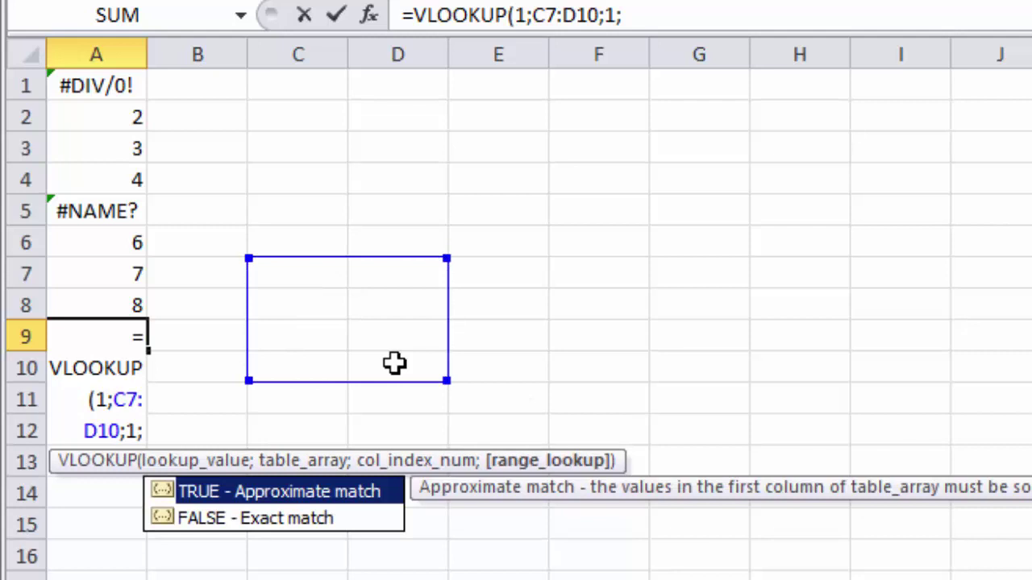
{"action": "type", "text": "FALSE"}
{"action": "key", "text": "Return"}
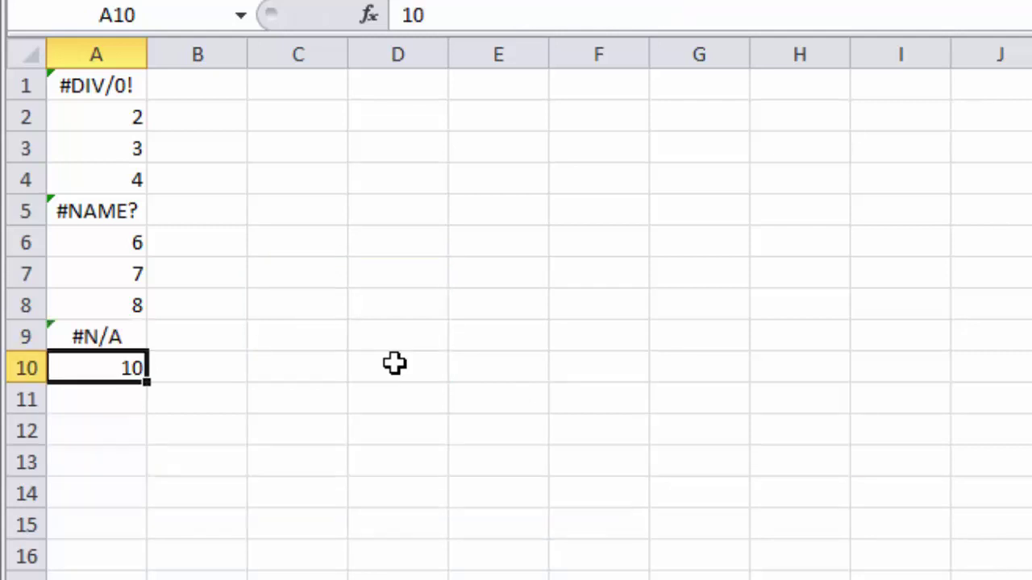
{"action": "key", "text": "Up"}
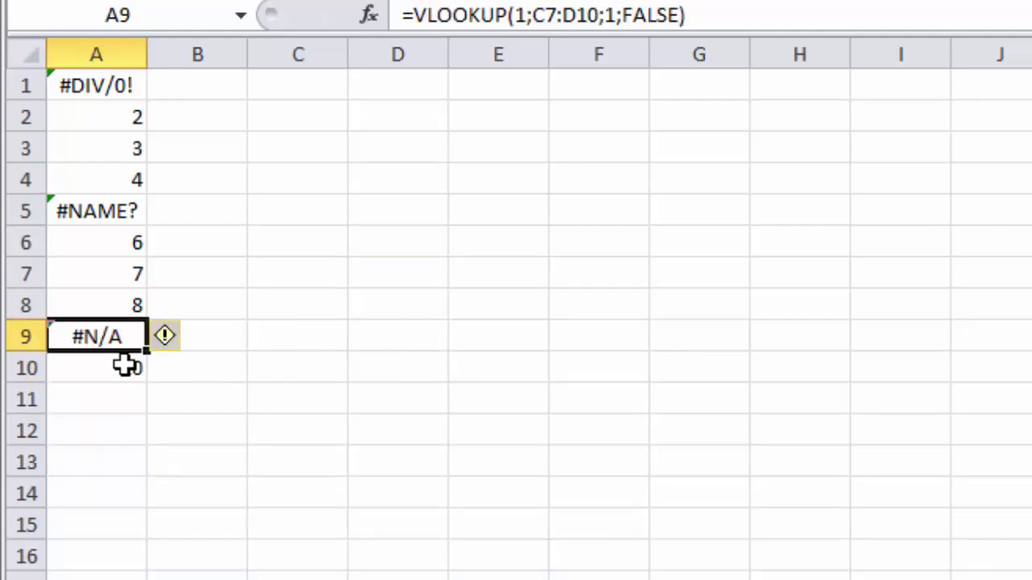
{"action": "left_click", "coordinate": [121, 367]}
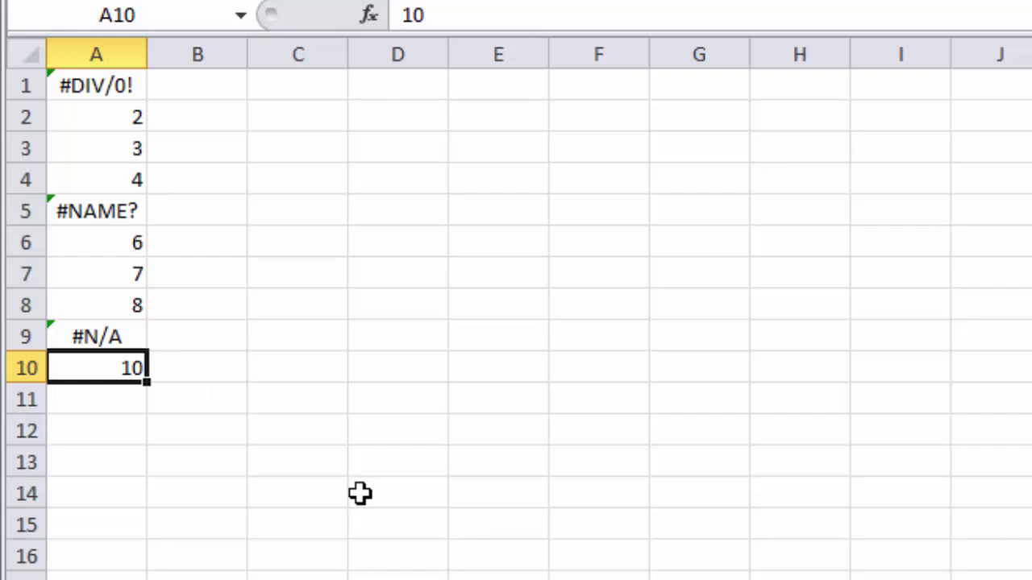
- Put =SQRT(-100) in A10 for a #NUM! error and review the error formulas in A1:A10
{"action": "type", "text": "=sqr"}
{"action": "key", "text": "Tab"}
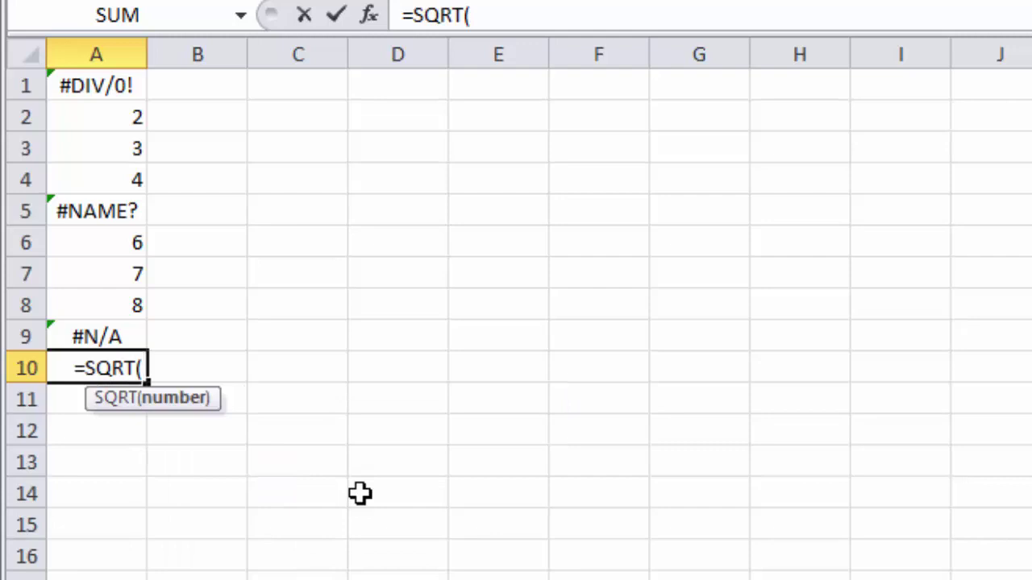
{"action": "type", "text": "-100)"}
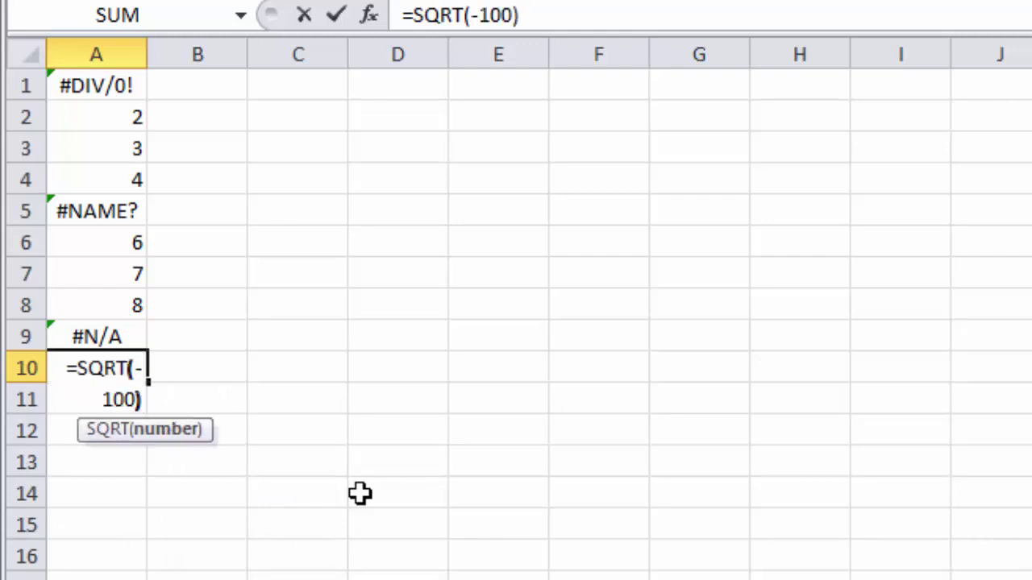
{"action": "key", "text": "Return"}
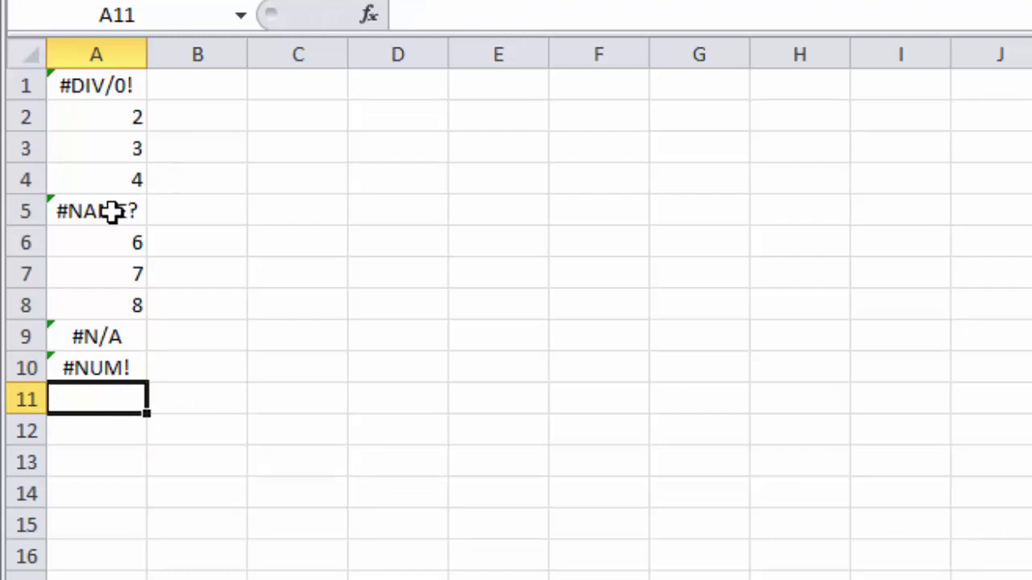
{"action": "left_click", "coordinate": [128, 332]}
{"action": "left_click", "coordinate": [113, 370]}
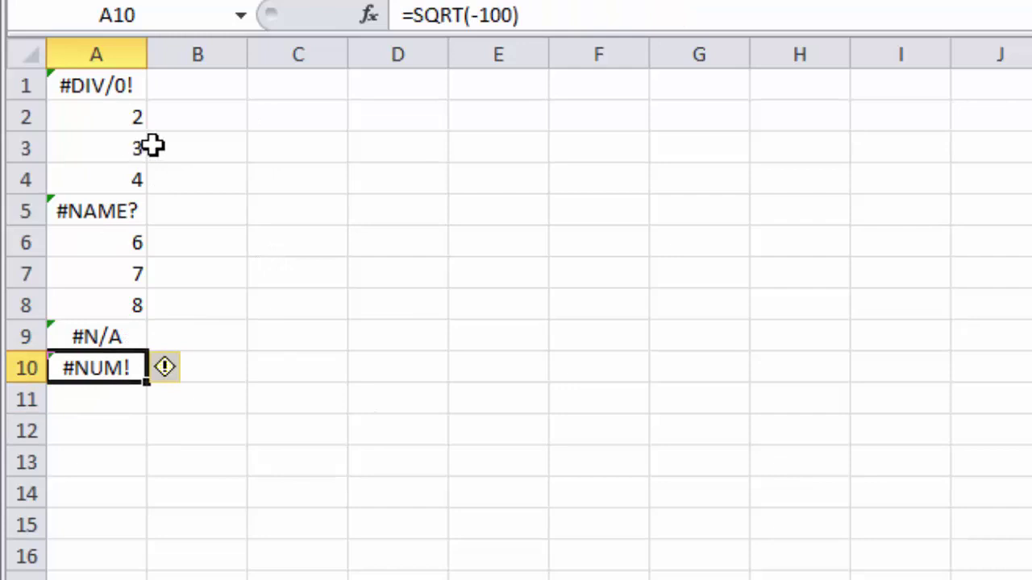
{"action": "left_click", "coordinate": [616, 401]}
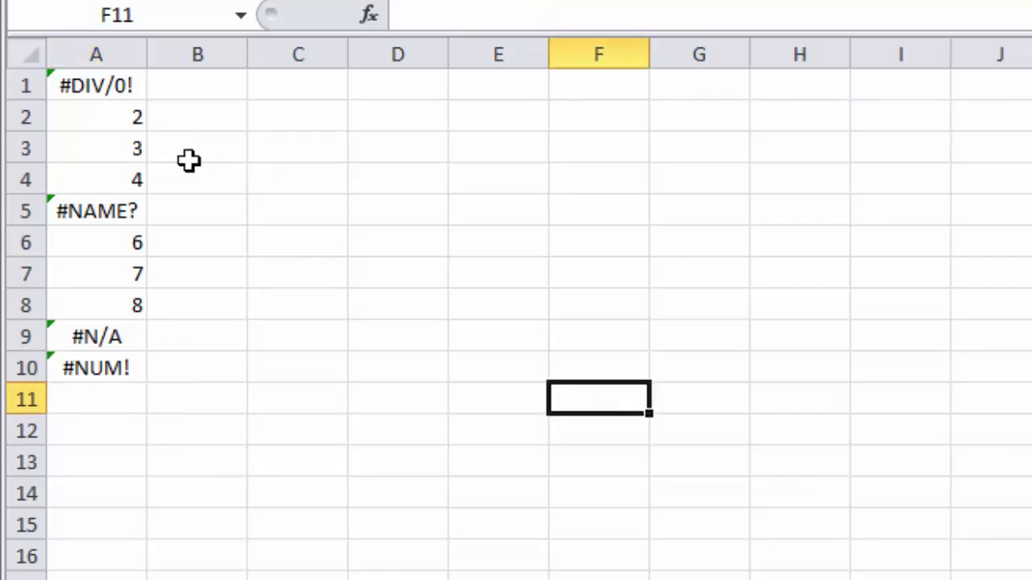
{"action": "left_click_drag", "start_coordinate": [119, 80], "coordinate": [113, 369]}
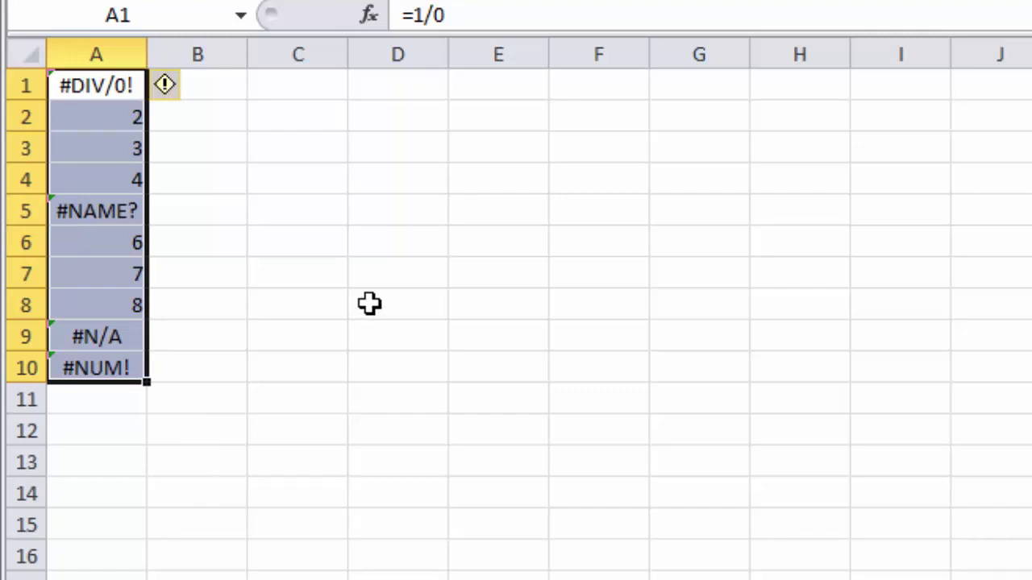
- Label cell D1 as 'CARA 1'
{"action": "left_click", "coordinate": [381, 109]}
{"action": "left_click", "coordinate": [392, 83]}
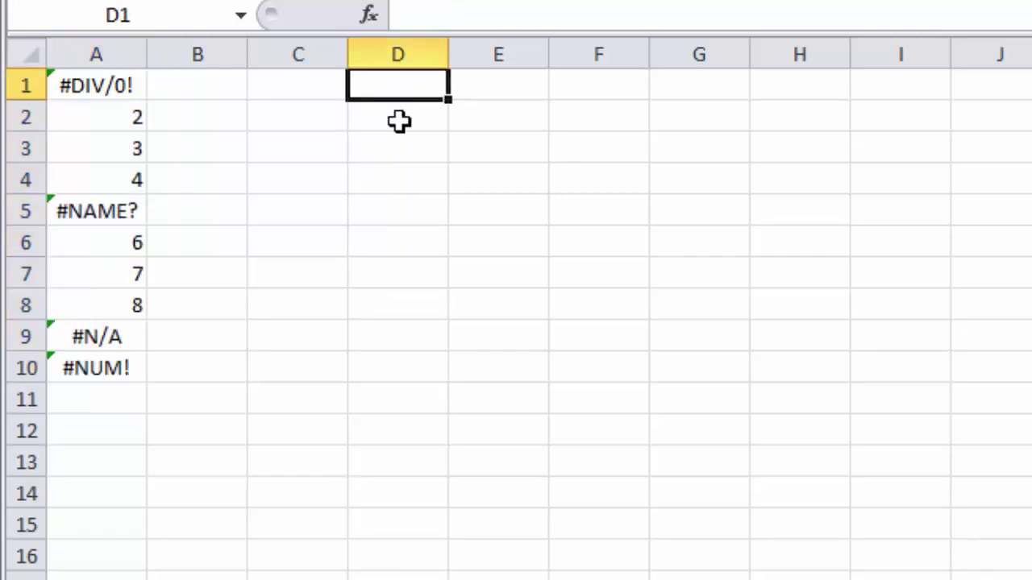
{"action": "type", "text": "CARA 1"}
{"action": "key", "text": "Return"}
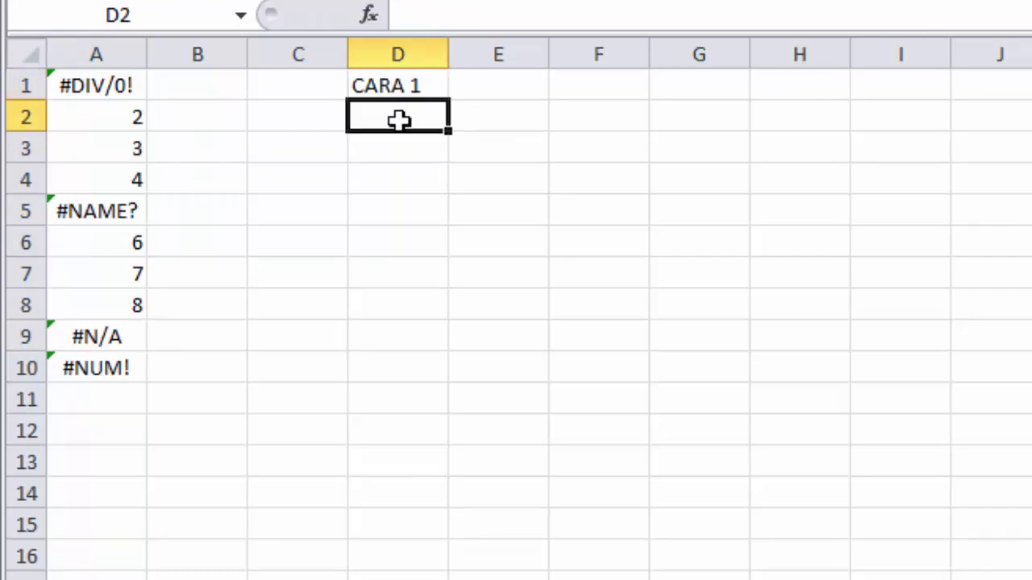
- Try a plain =SUM(A1:A10) in E1, see it return #DIV/0!, and clear it
{"action": "key", "text": "Up"}
{"action": "key", "text": "Right"}
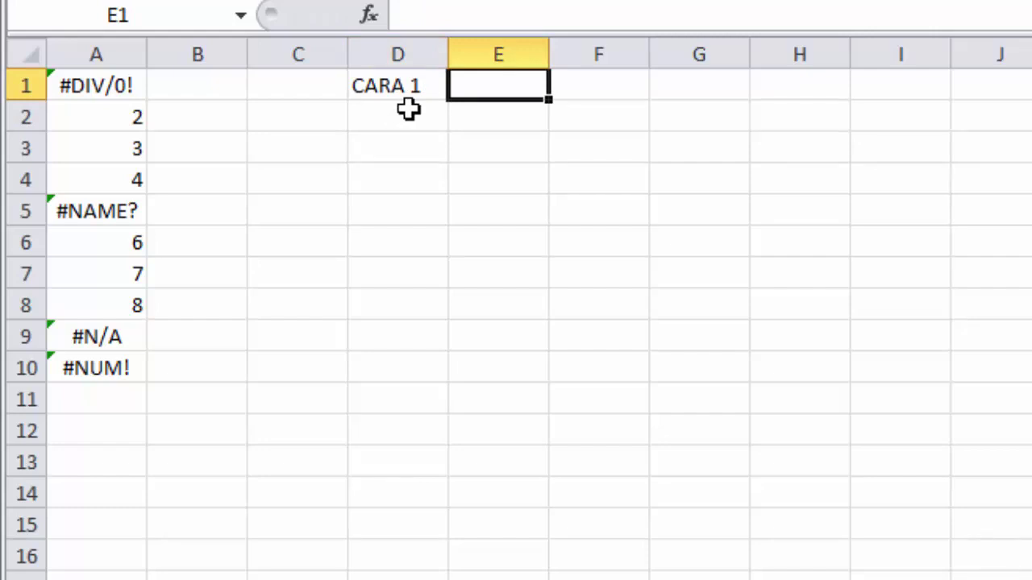
{"action": "type", "text": "="}
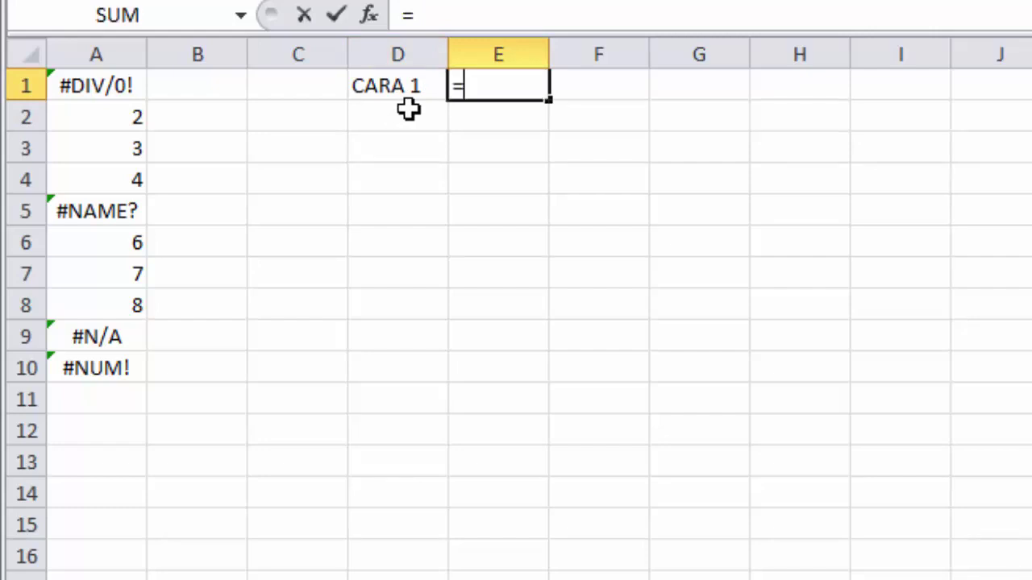
{"action": "key", "text": "Escape"}
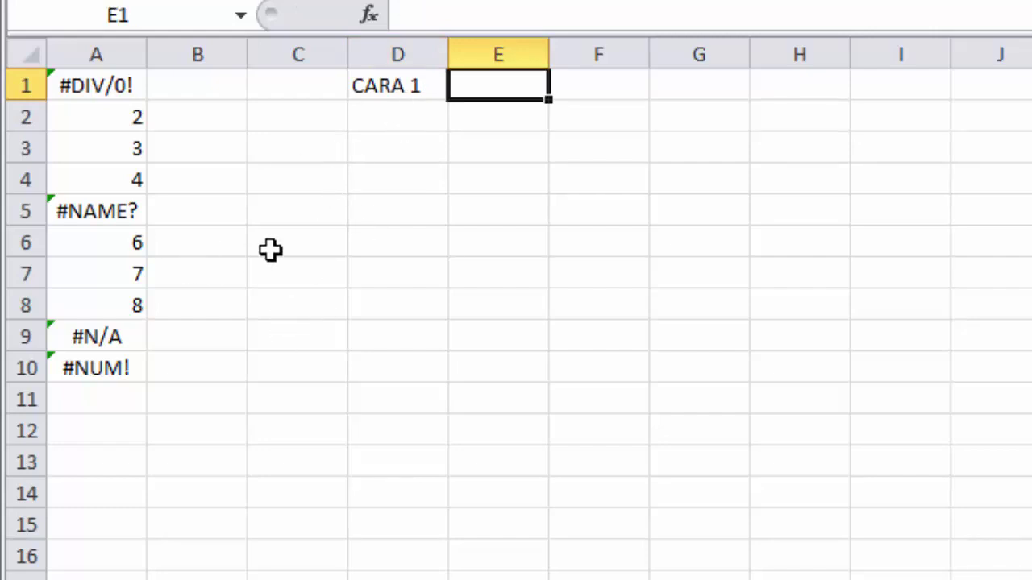
{"action": "type", "text": "=SUM("}
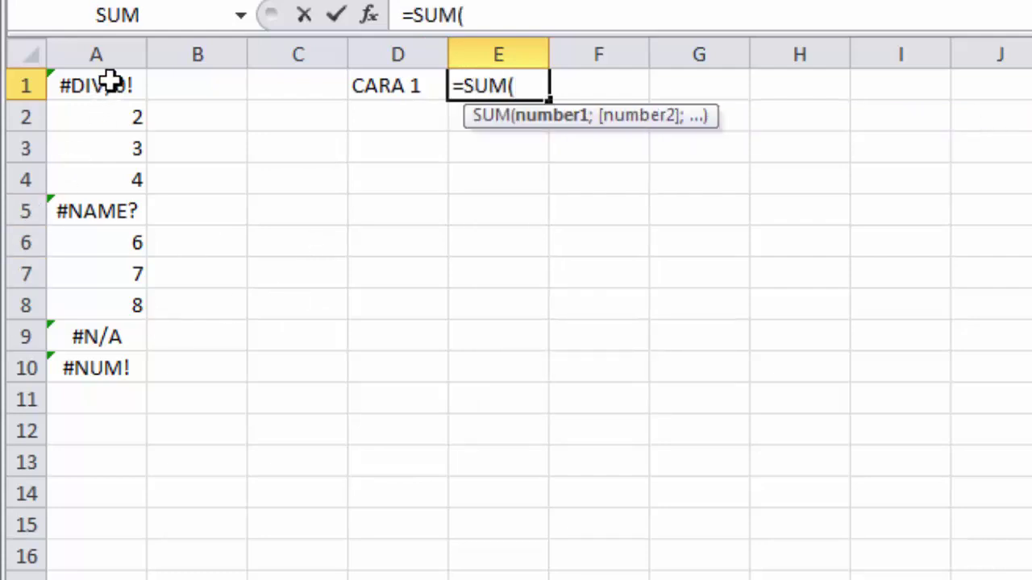
{"action": "left_click_drag", "start_coordinate": [110, 84], "coordinate": [111, 356]}
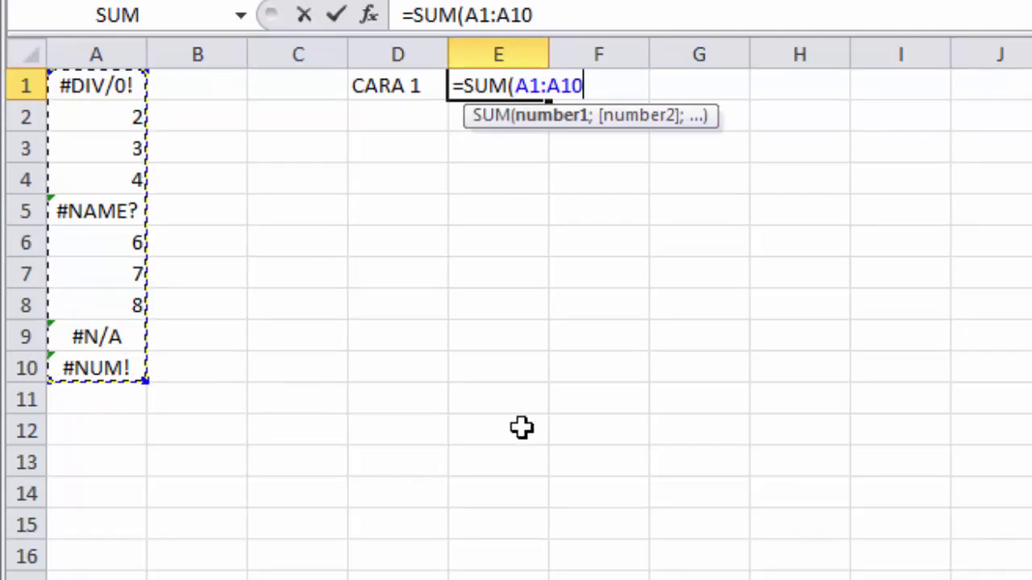
{"action": "key", "text": "Return"}
{"action": "left_click", "coordinate": [530, 82]}
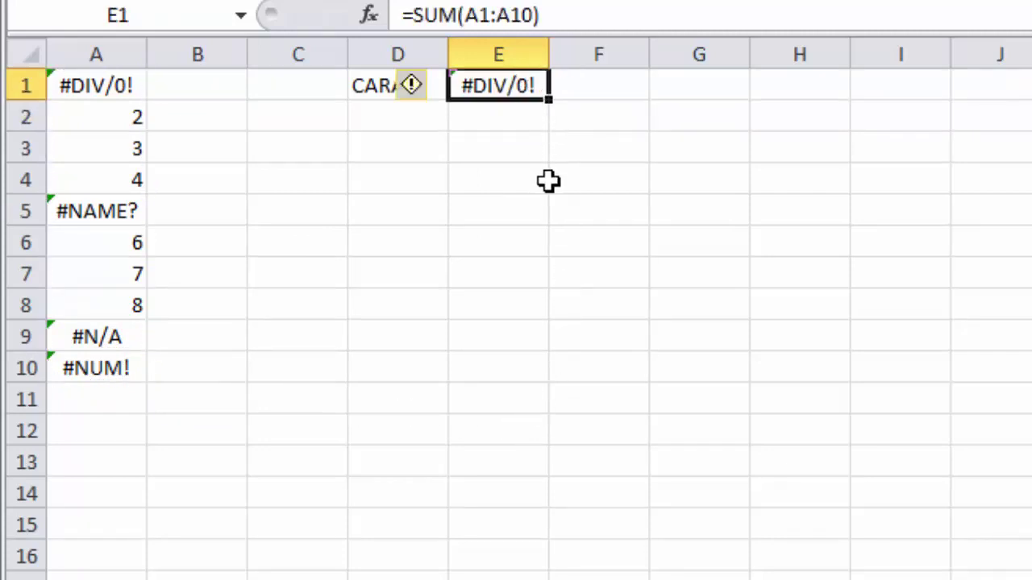
{"action": "key", "text": "Delete"}
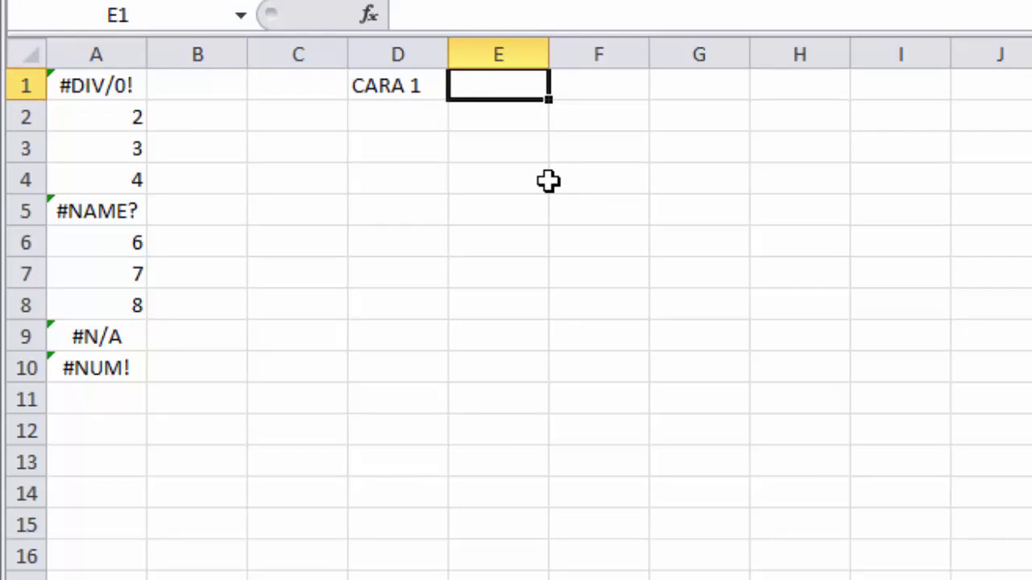
- Label cell D2 as 'CARA 2'
{"action": "left_click", "coordinate": [416, 122]}
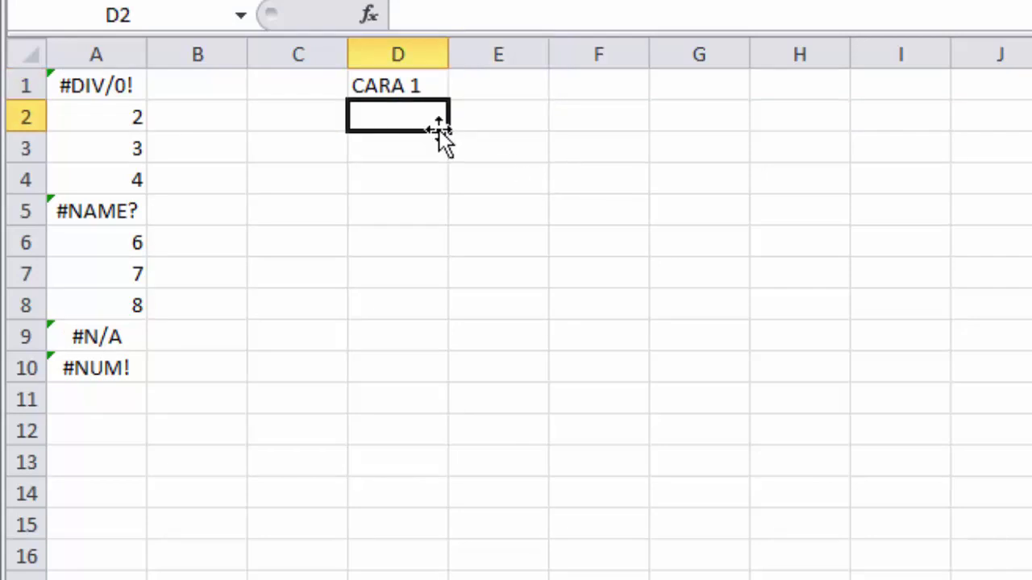
{"action": "type", "text": "CARA2"}
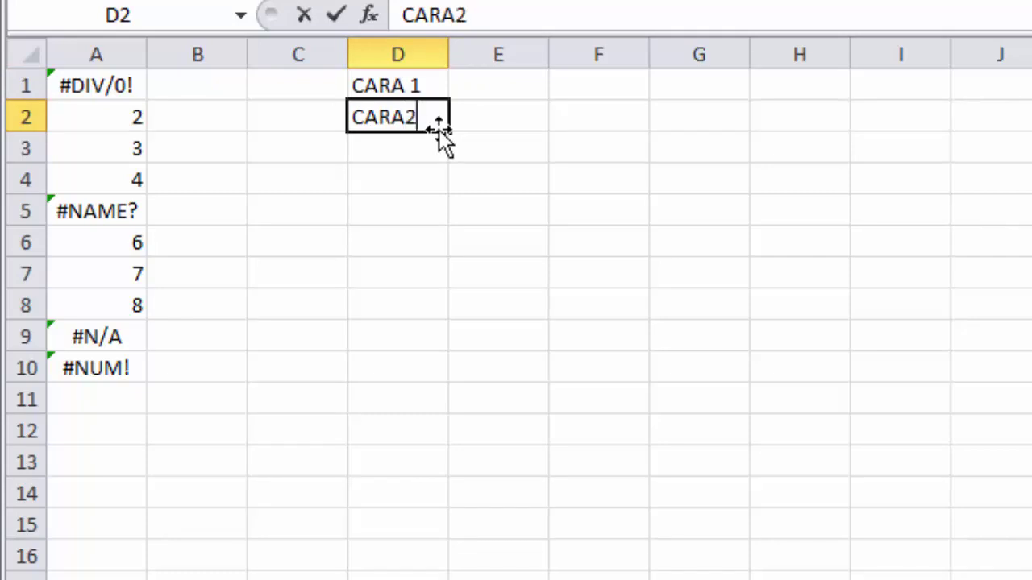
{"action": "key", "text": "BackSpace"}
{"action": "type", "text": "2"}
{"action": "key", "text": "Return"}
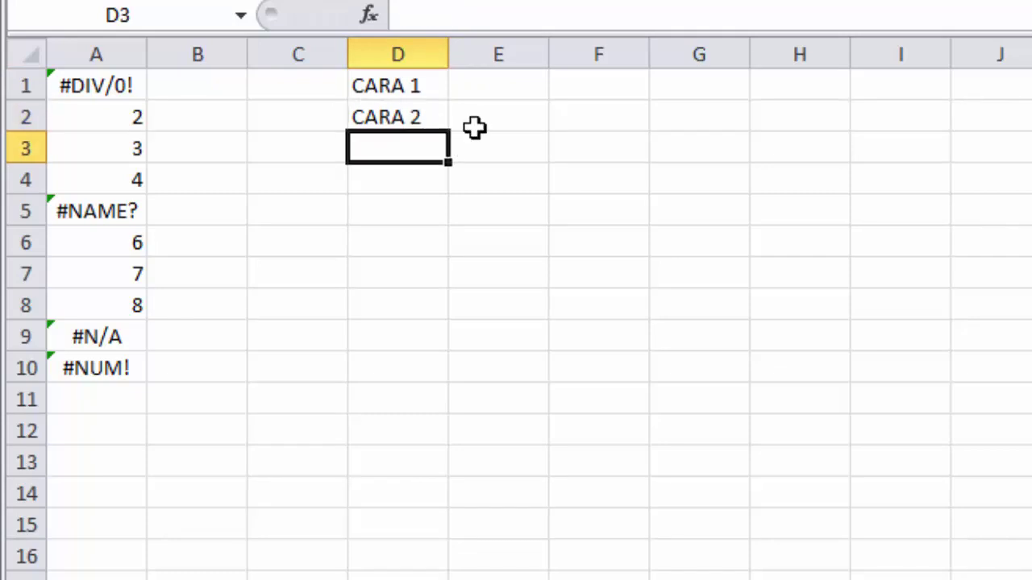
- Enter =SUM(IF(--ISERROR(A1:A10);0;A1:A10)) in E1
{"action": "left_click", "coordinate": [528, 84]}
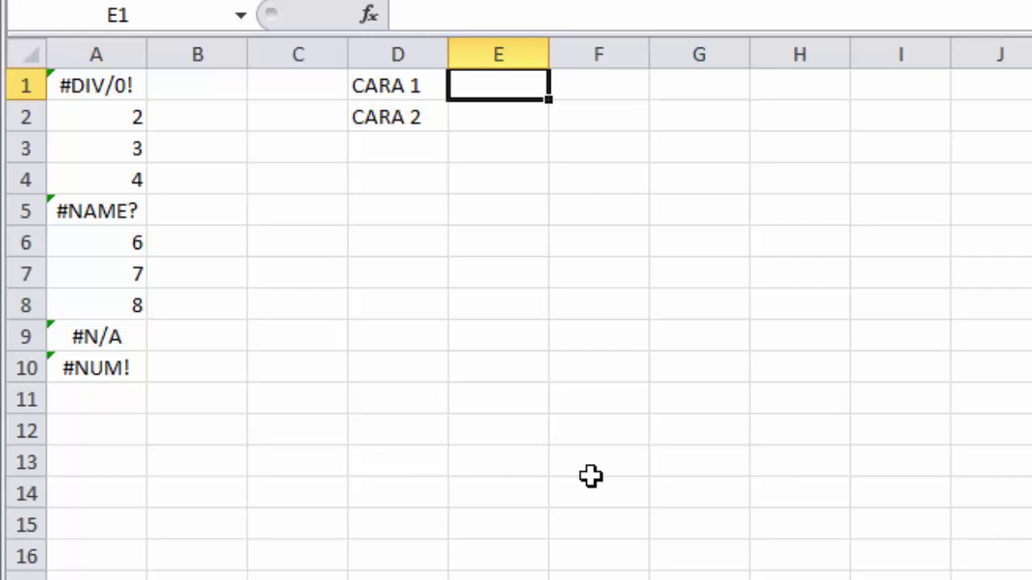
{"action": "type", "text": "=SUM"}
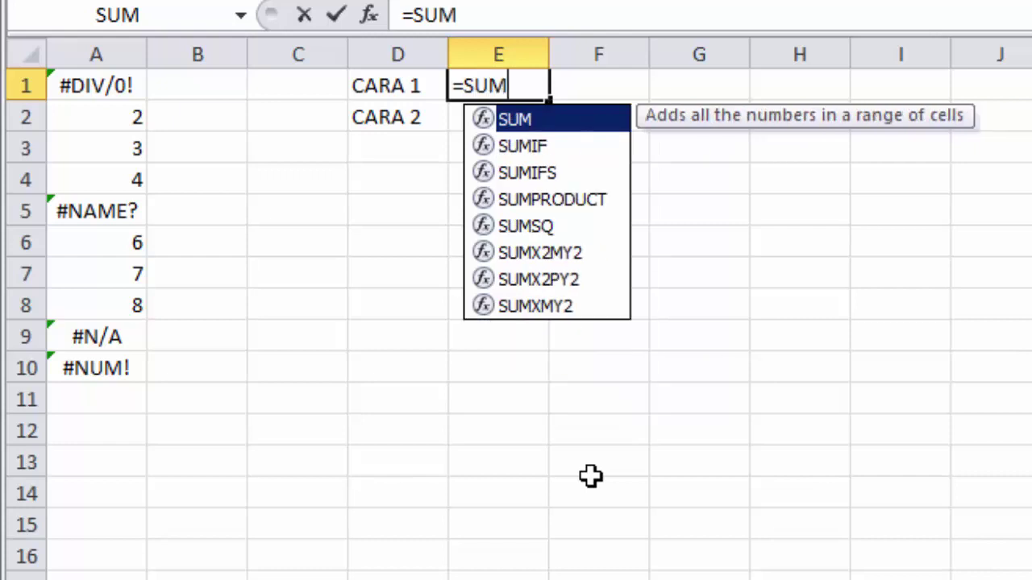
{"action": "type", "text": "("}
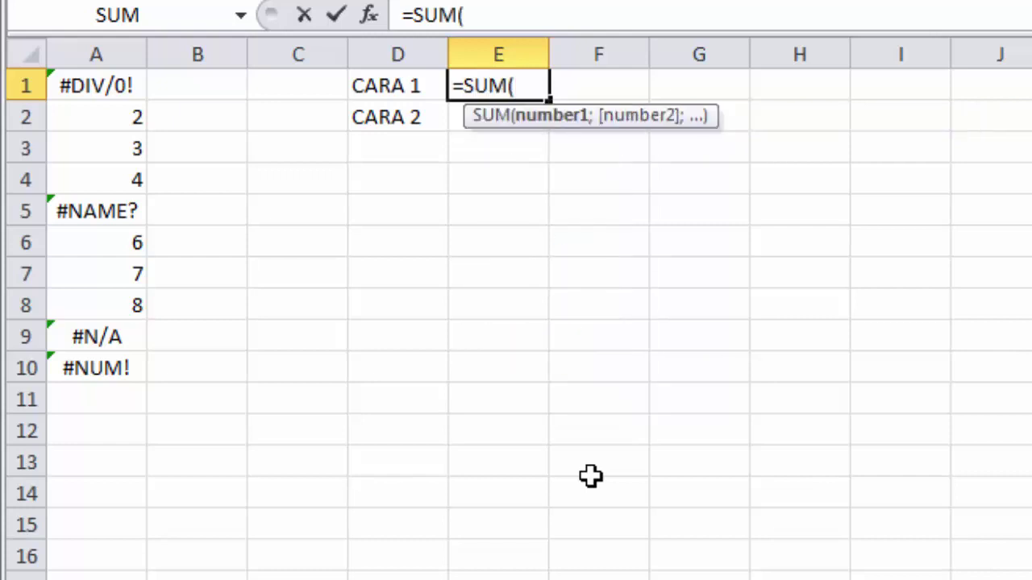
{"action": "type", "text": "IF("}
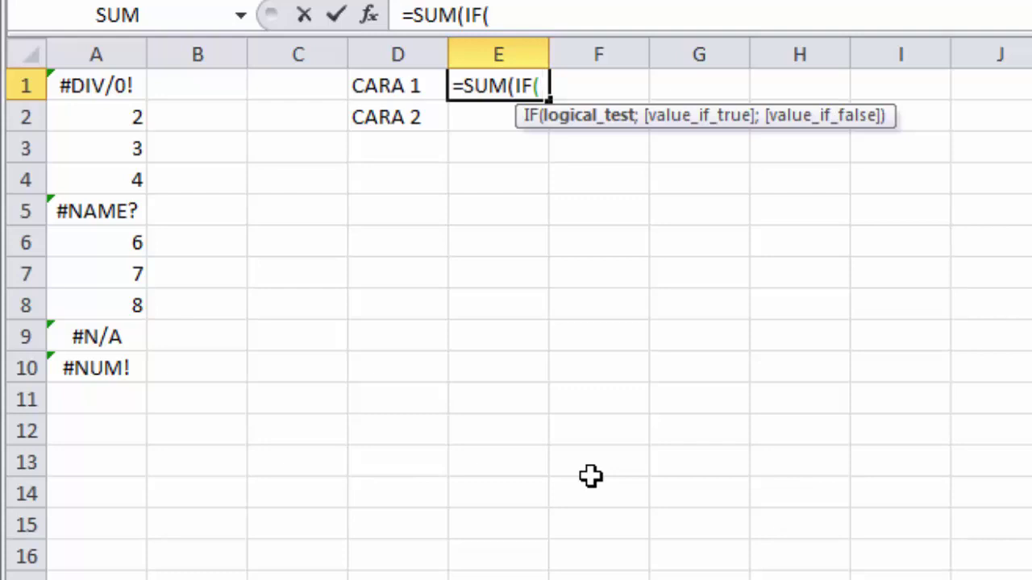
{"action": "type", "text": "--IS"}
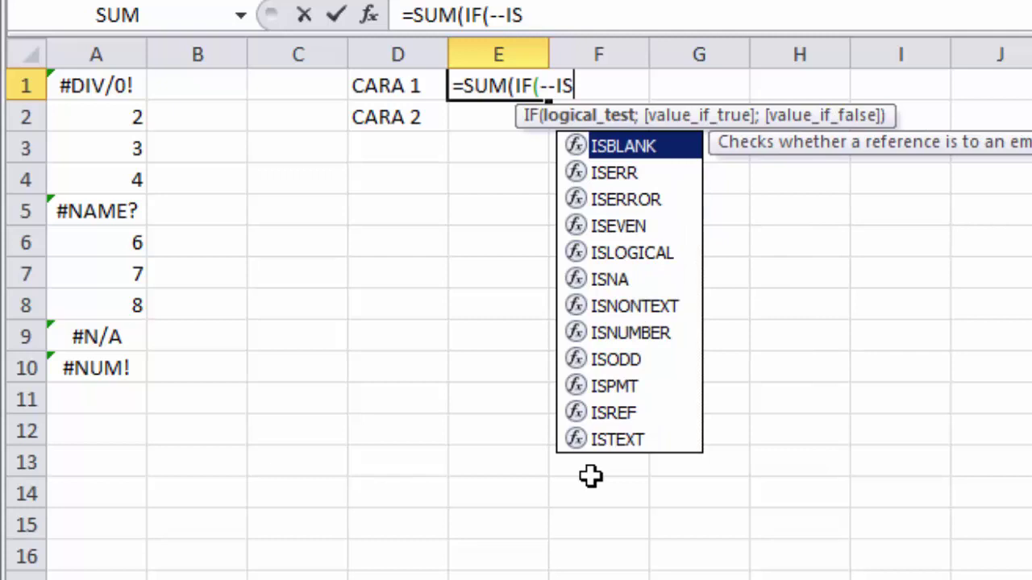
{"action": "key", "text": "Down"}
{"action": "key", "text": "Down"}
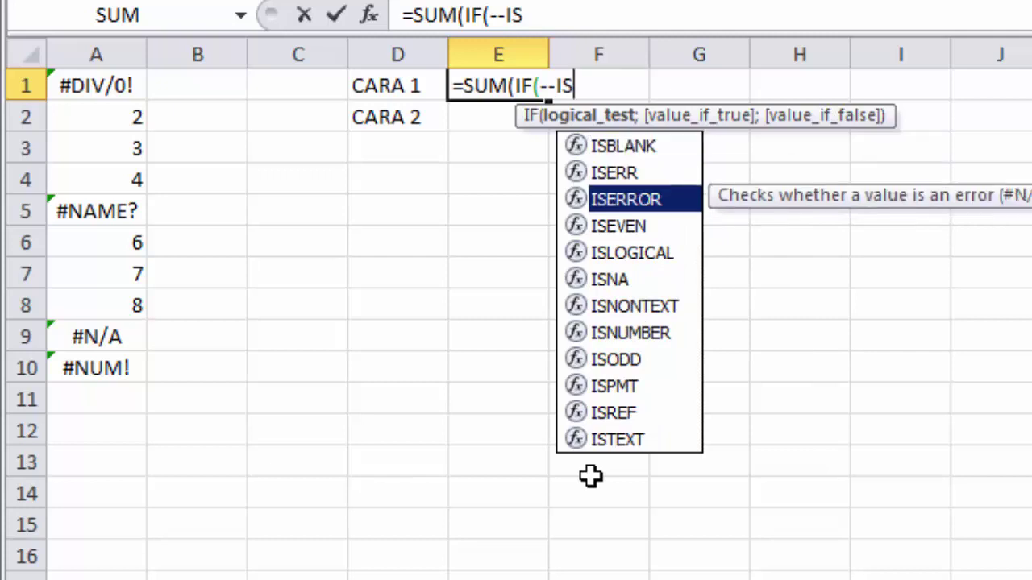
{"action": "key", "text": "Tab"}
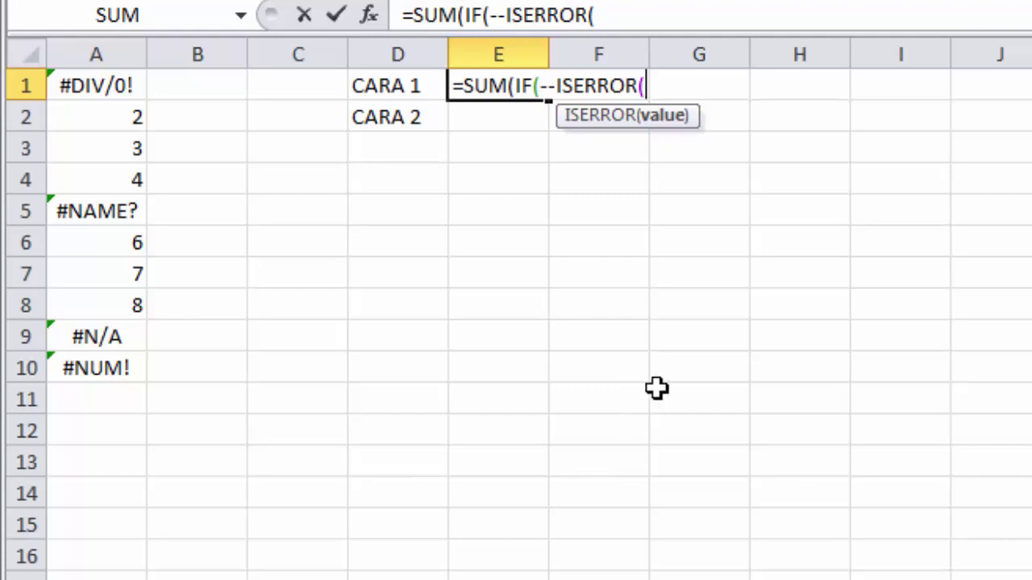
{"action": "left_click_drag", "start_coordinate": [99, 89], "coordinate": [113, 367]}
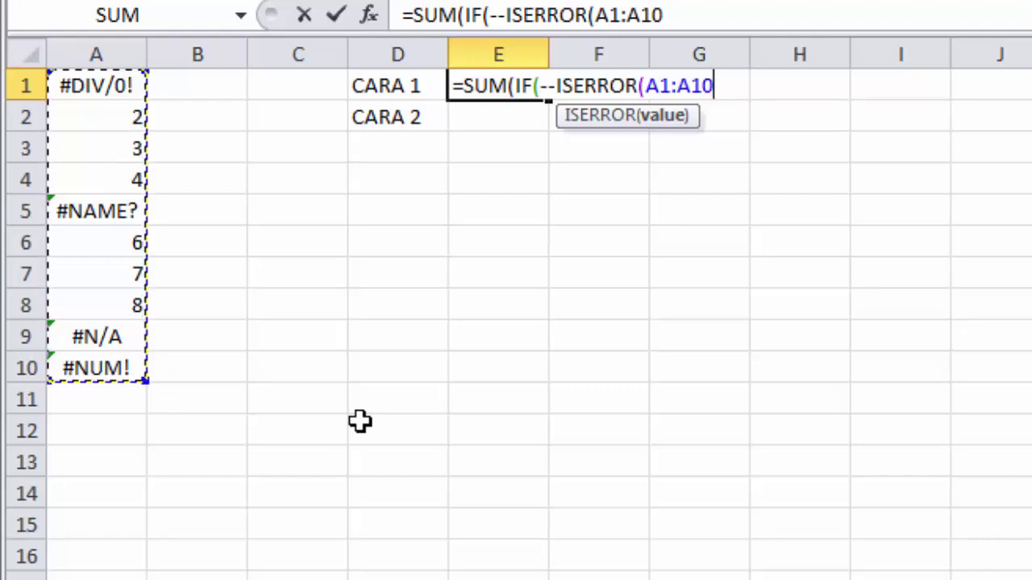
{"action": "type", "text": ")"}
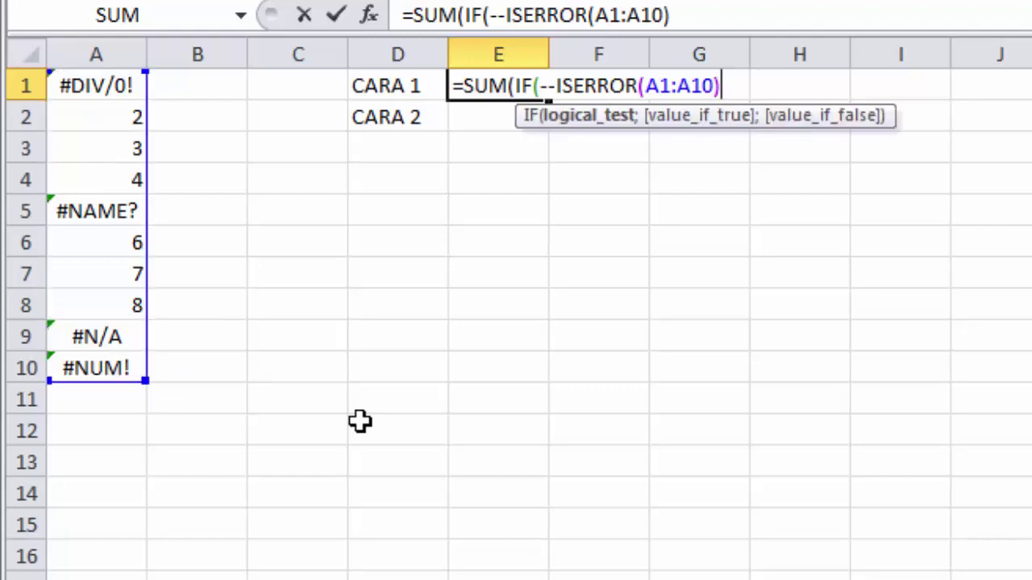
{"action": "type", "text": ";"}
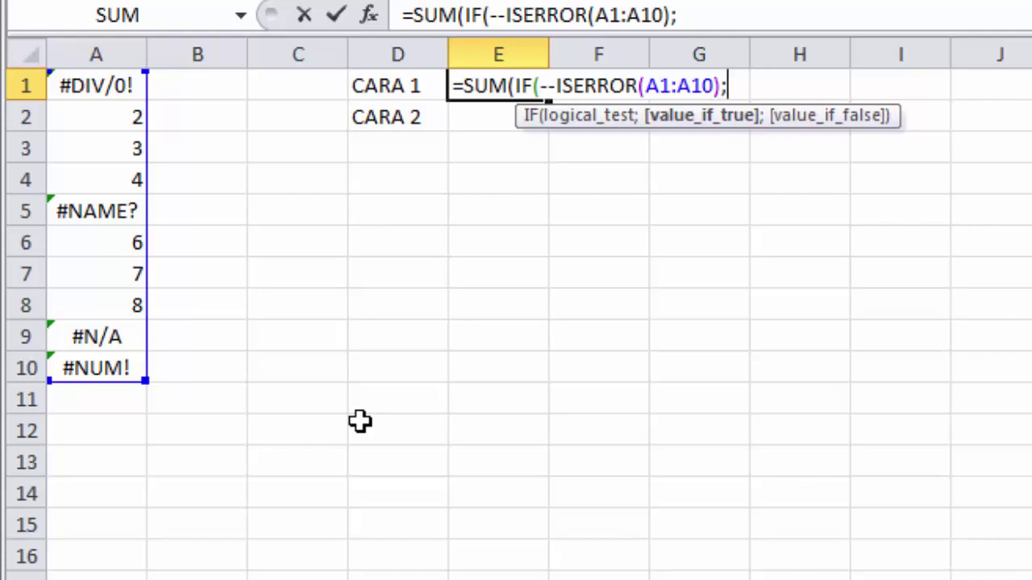
{"action": "type", "text": "0"}
{"action": "type", "text": ";"}
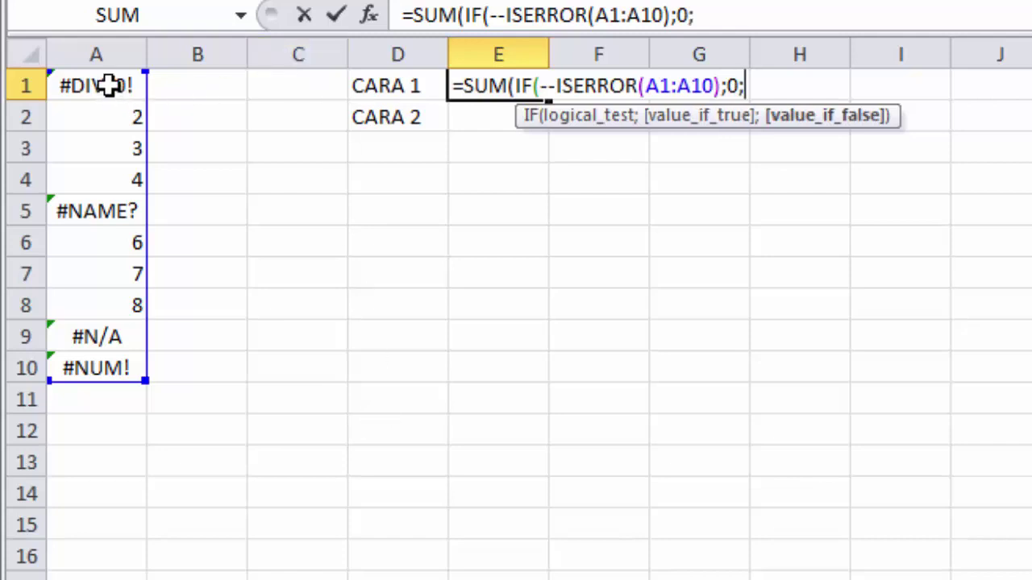
{"action": "left_click_drag", "start_coordinate": [108, 87], "coordinate": [108, 359]}
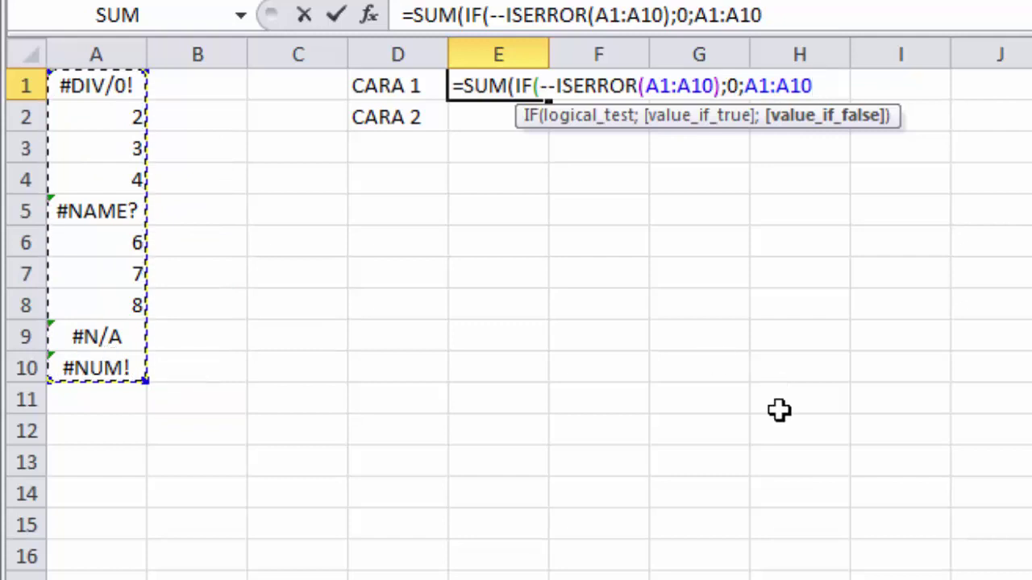
{"action": "type", "text": "))"}
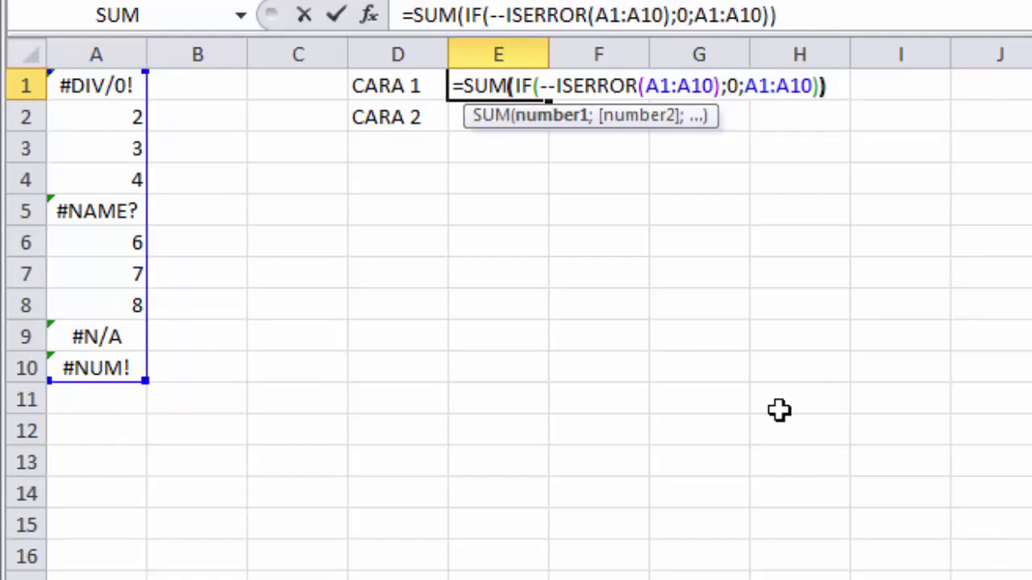
{"action": "key", "text": "Return"}
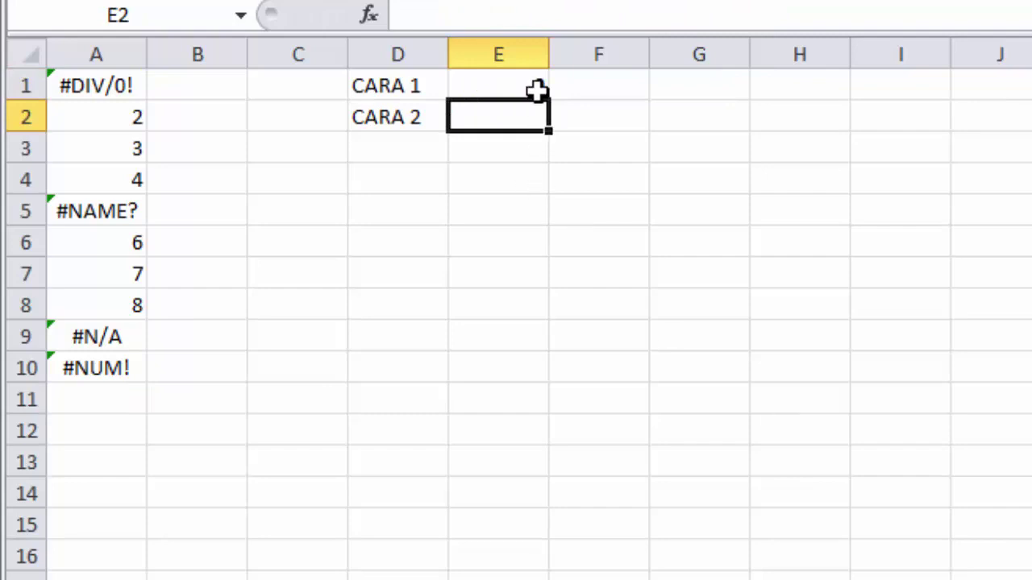
- Re-enter the E1 formula with Ctrl+Shift+Enter as an array formula so it returns 30
{"action": "double_click", "coordinate": [528, 85]}
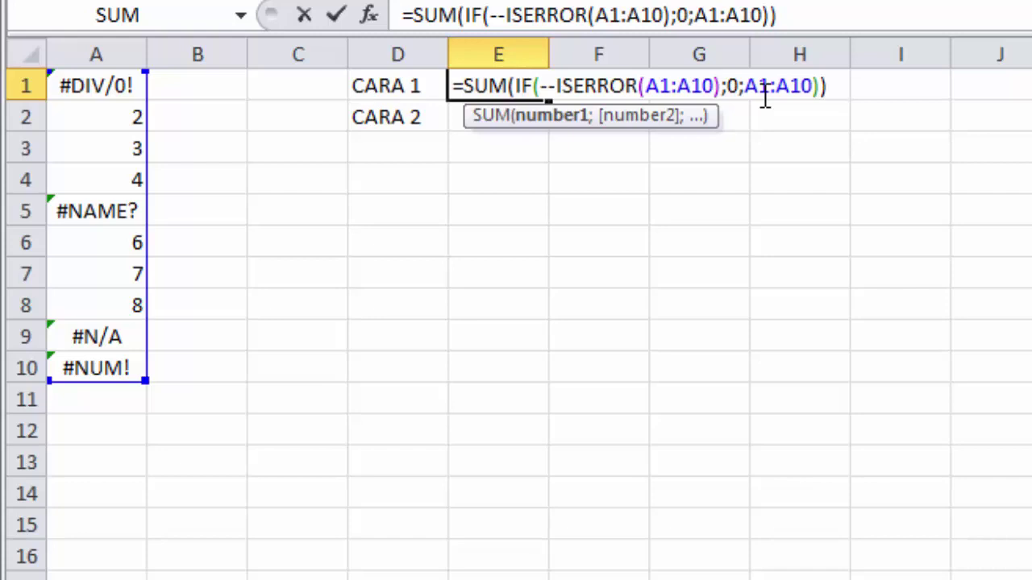
{"action": "double_click", "coordinate": [500, 85]}
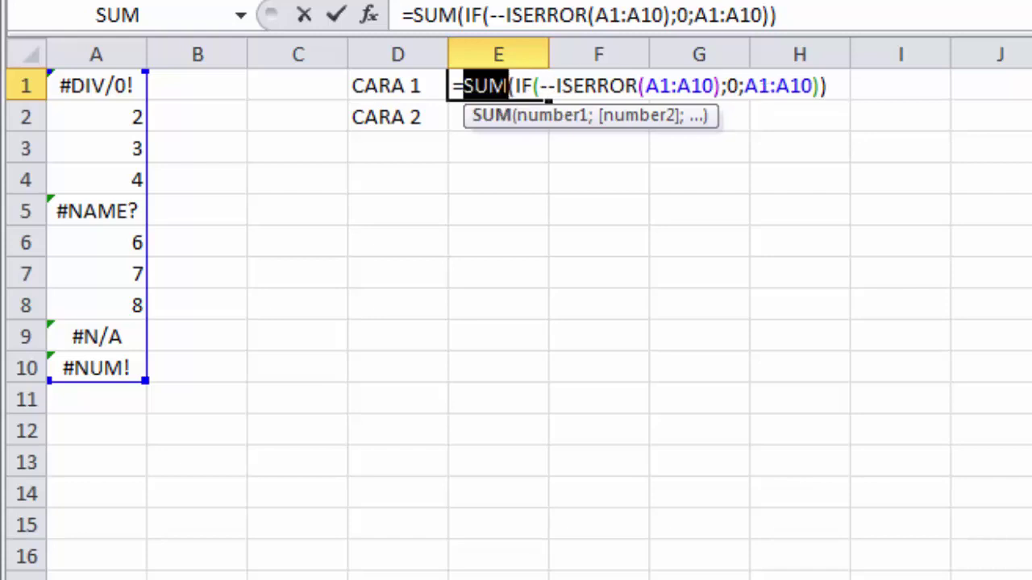
{"action": "left_click", "coordinate": [615, 86]}
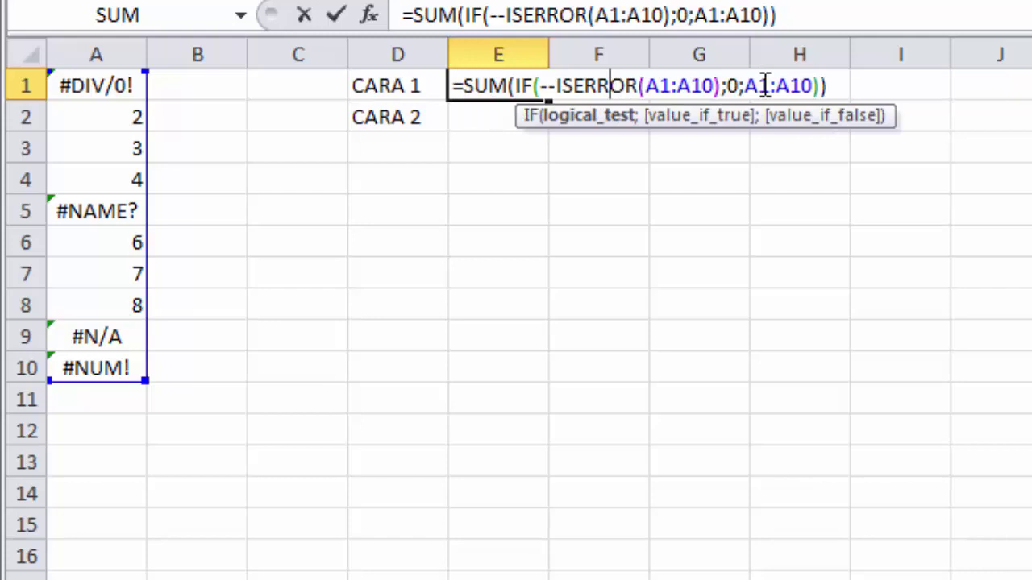
{"action": "left_click", "coordinate": [471, 86]}
{"action": "key", "text": "Return"}
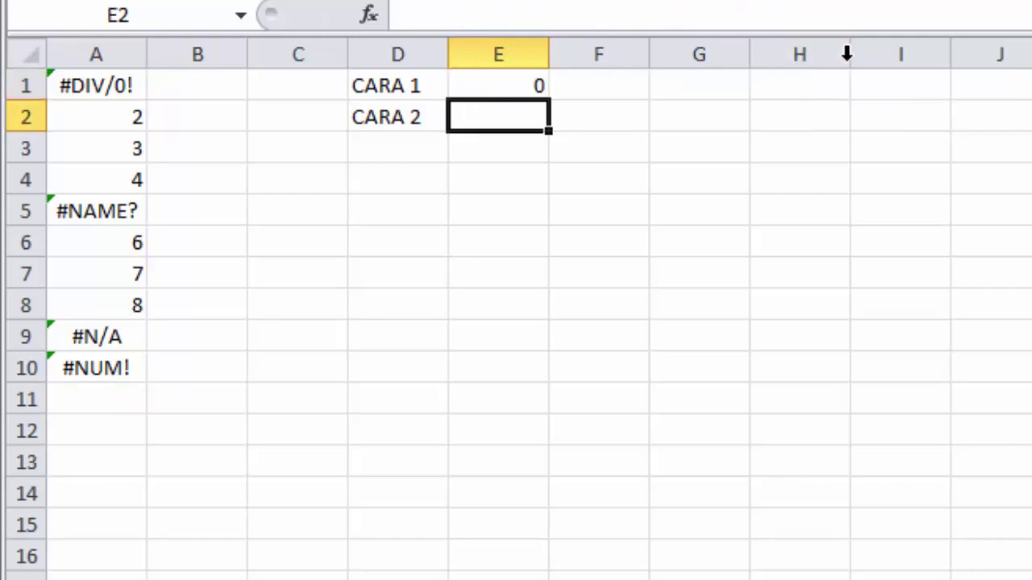
{"action": "left_click", "coordinate": [510, 85]}
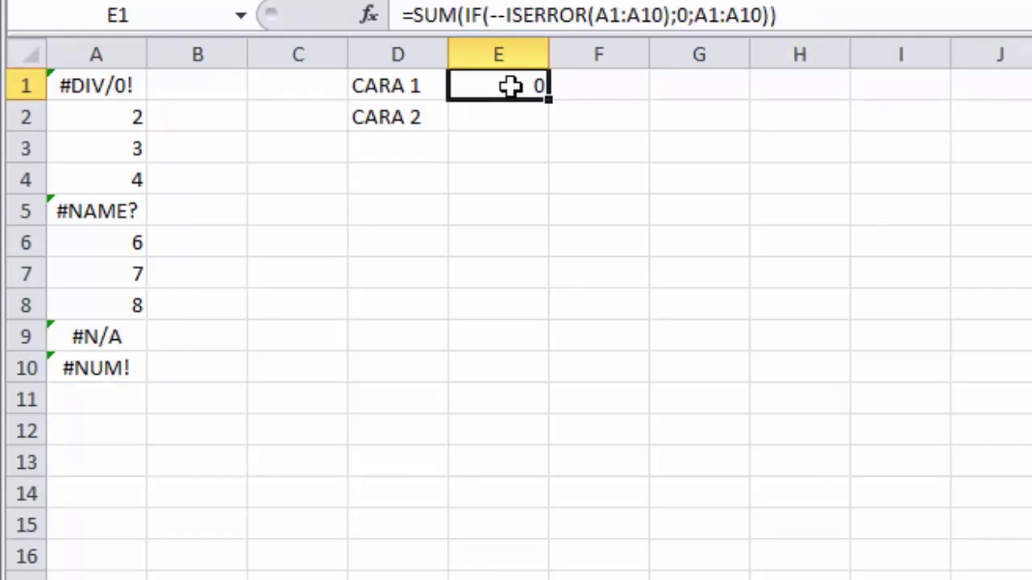
{"action": "double_click", "coordinate": [511, 85]}
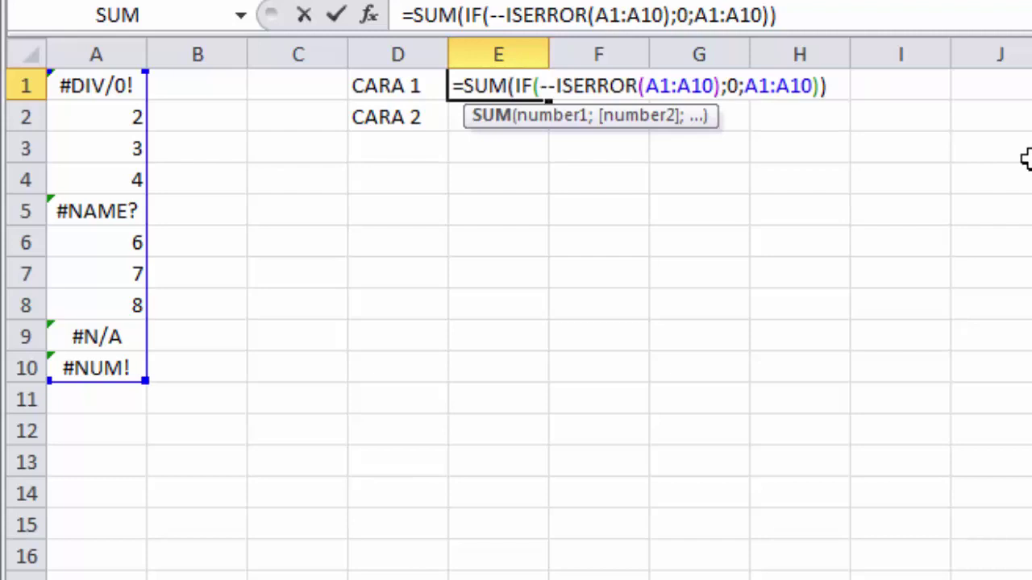
{"action": "key", "text": "ctrl+shift+Return"}
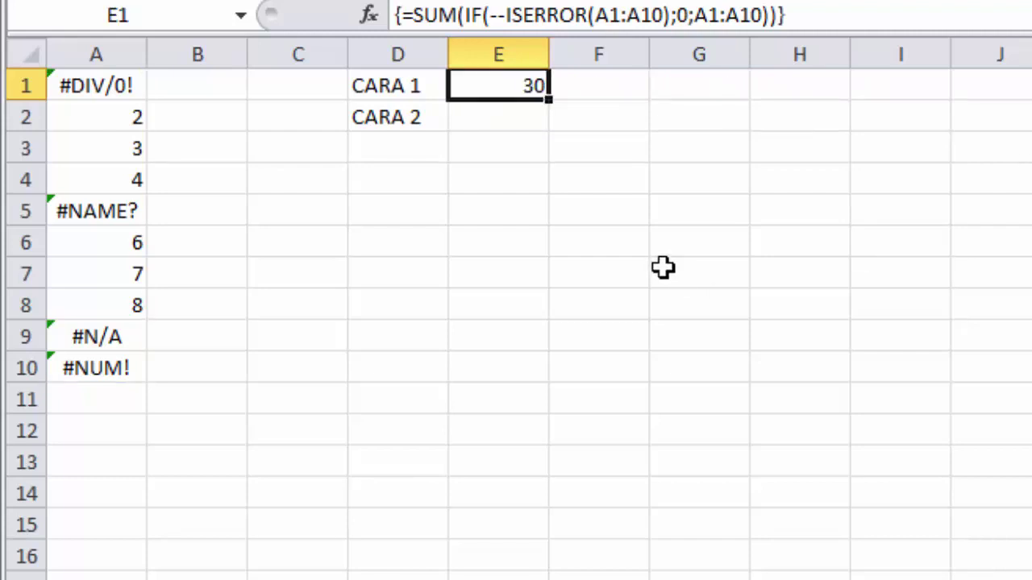
{"action": "left_click", "coordinate": [123, 122]}
{"action": "left_click", "coordinate": [122, 147]}
{"action": "left_click", "coordinate": [122, 179]}
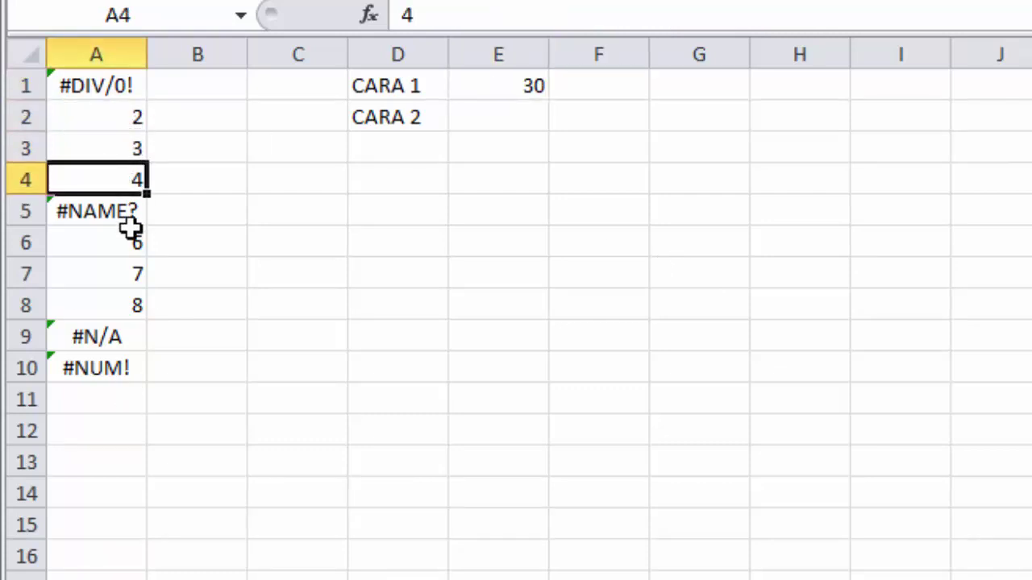
{"action": "left_click", "coordinate": [131, 241]}
{"action": "left_click", "coordinate": [129, 274]}
{"action": "left_click", "coordinate": [131, 303]}
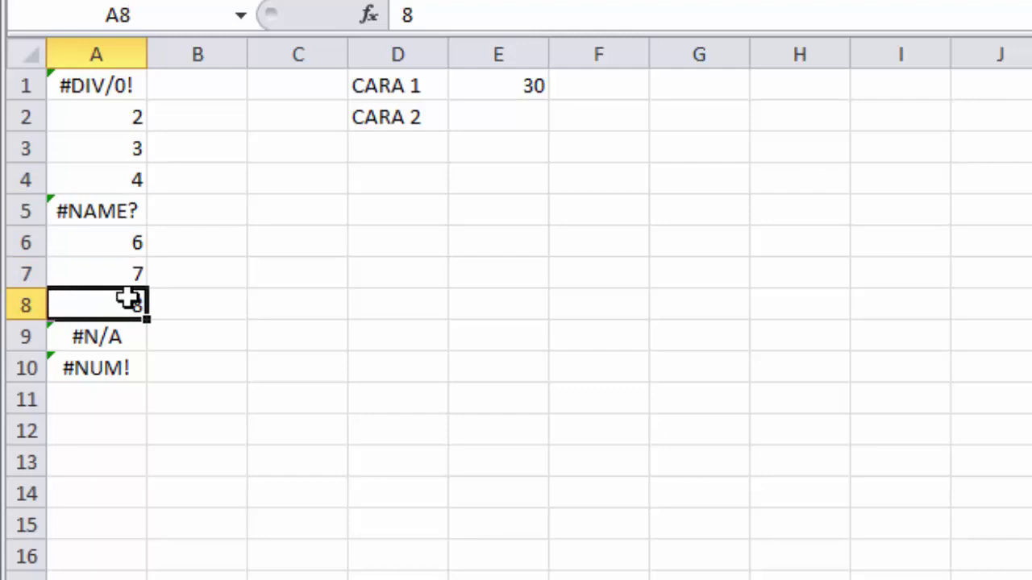
{"action": "left_click", "coordinate": [521, 87]}
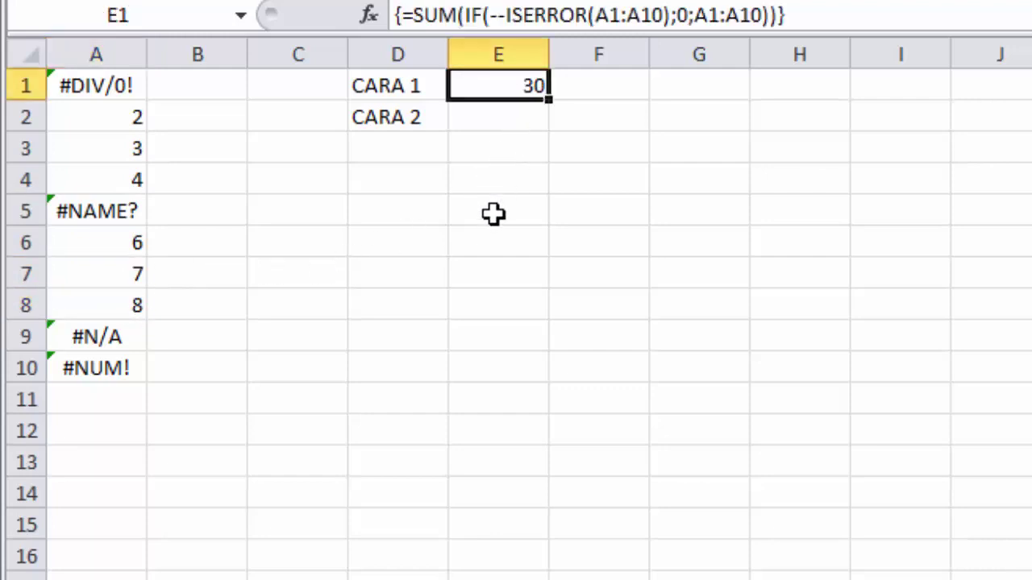
{"action": "left_click", "coordinate": [493, 213]}
{"action": "left_click", "coordinate": [502, 87]}
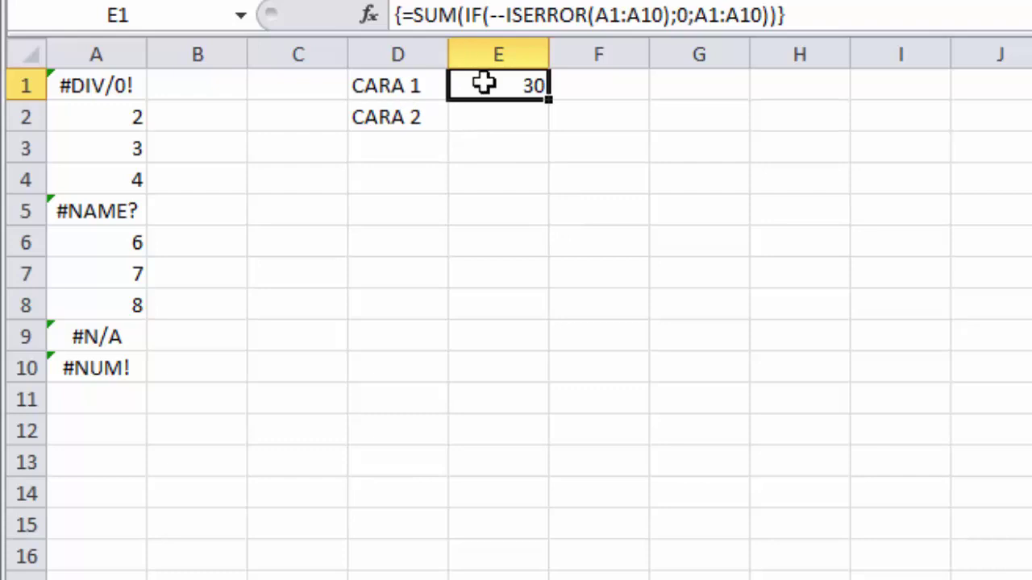
{"action": "left_click", "coordinate": [535, 117]}
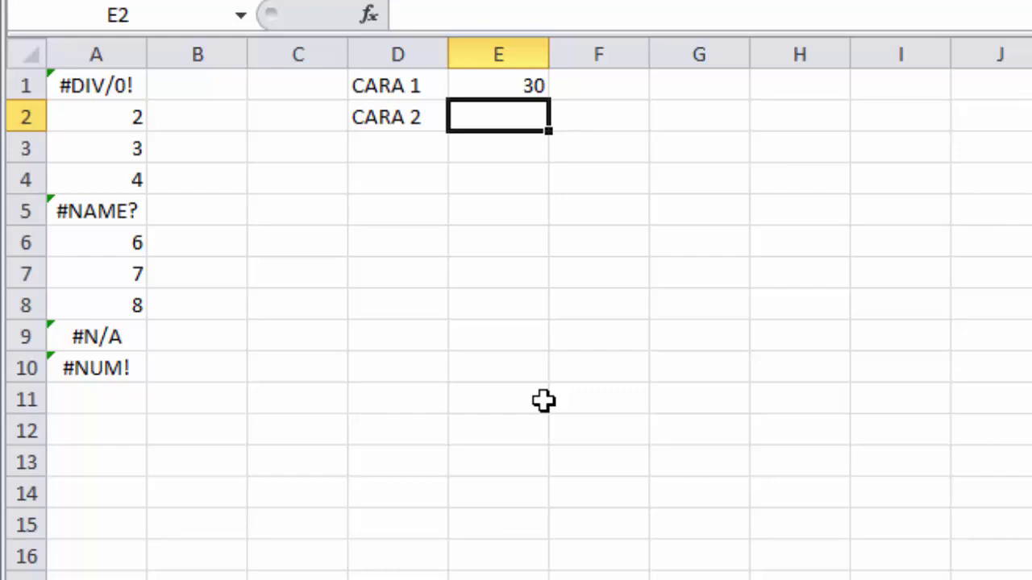
- Enter =AGGREGATE(9;6;A1:A10) in E2 to sum A1:A10 while ignoring error values
{"action": "type", "text": "=AG"}
{"action": "key", "text": "Tab"}
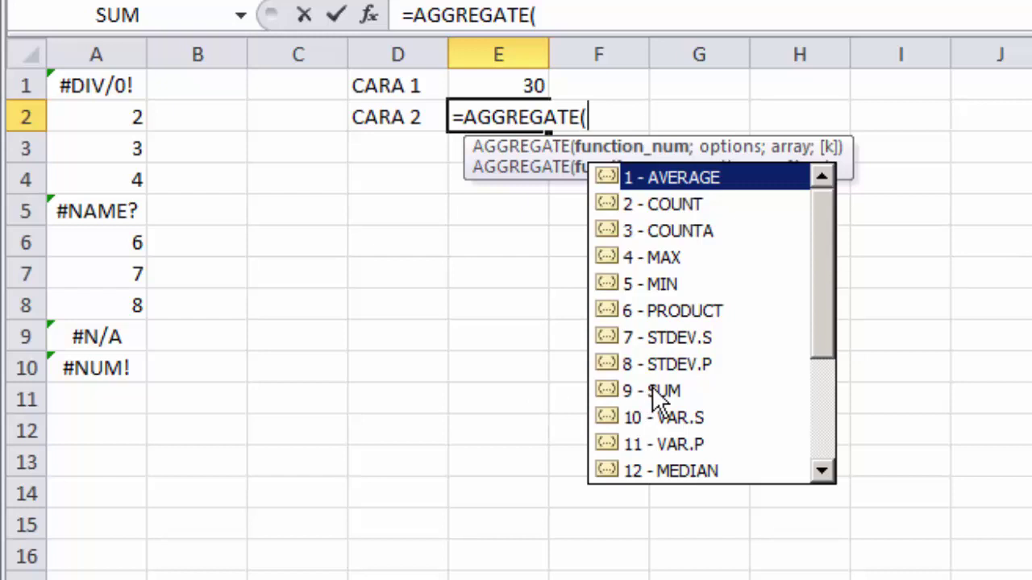
{"action": "key", "text": "Down"}
{"action": "key", "text": "Down"}
{"action": "key", "text": "Down"}
{"action": "key", "text": "Down"}
{"action": "key", "text": "Up"}
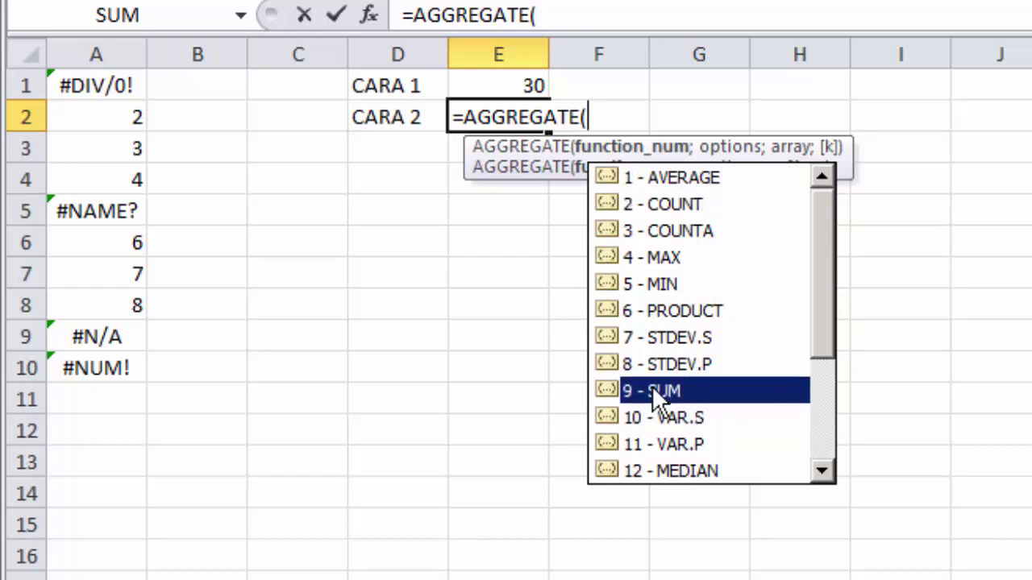
{"action": "key", "text": "Tab"}
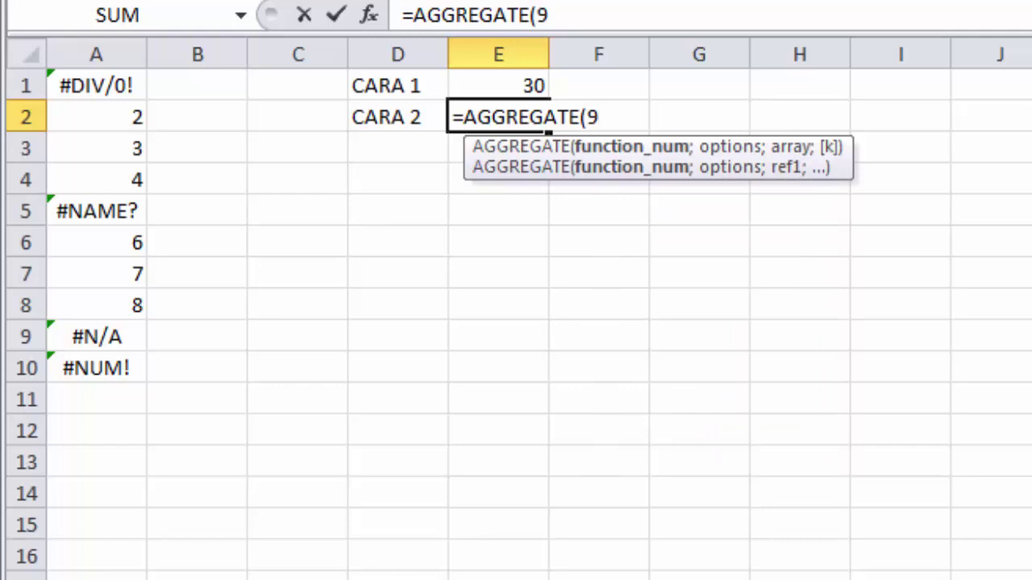
{"action": "type", "text": ";"}
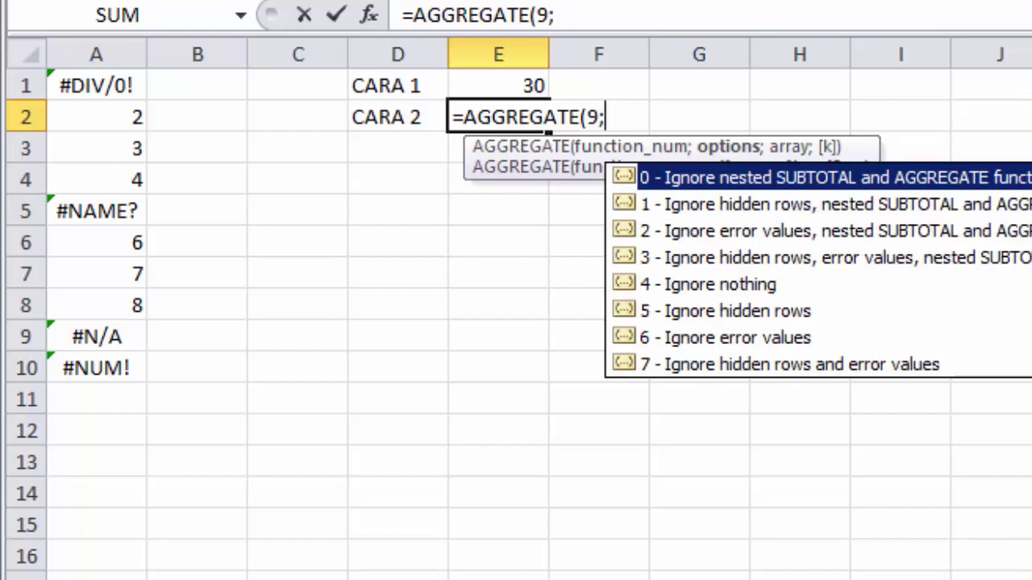
{"action": "key", "text": "Down"}
{"action": "key", "text": "Down"}
{"action": "key", "text": "Down"}
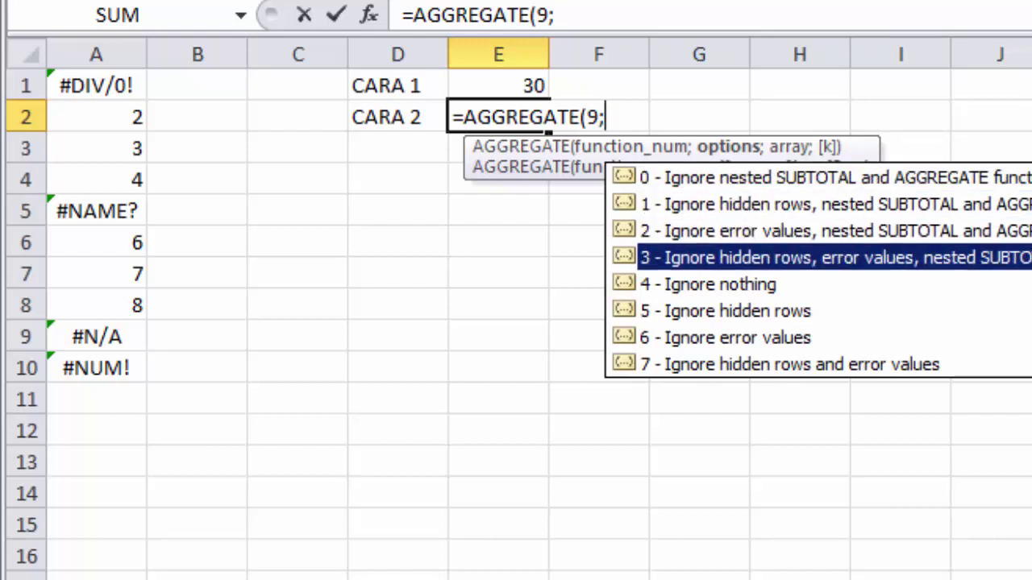
{"action": "key", "text": "Down"}
{"action": "key", "text": "Down"}
{"action": "key", "text": "Down"}
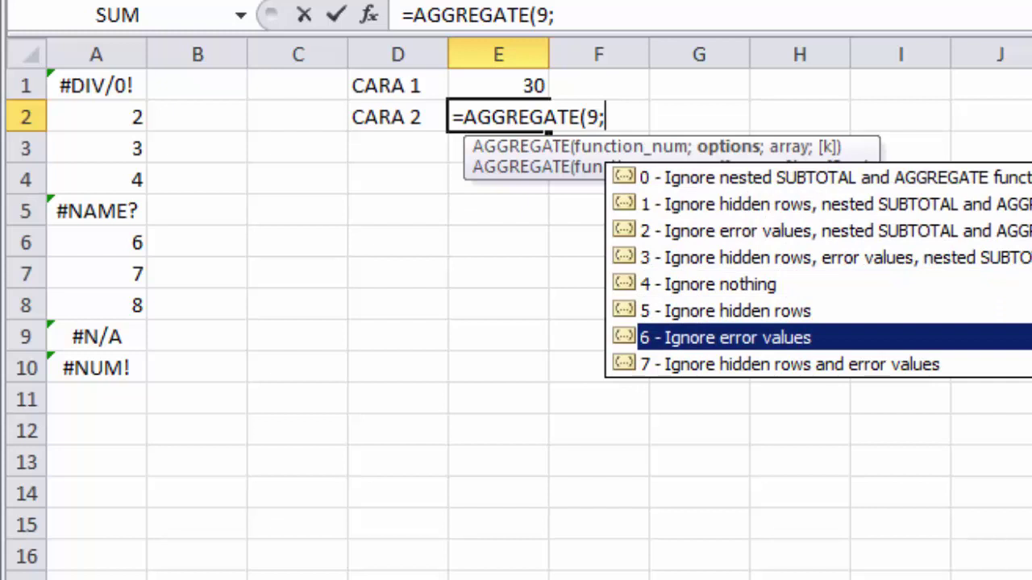
{"action": "key", "text": "Tab"}
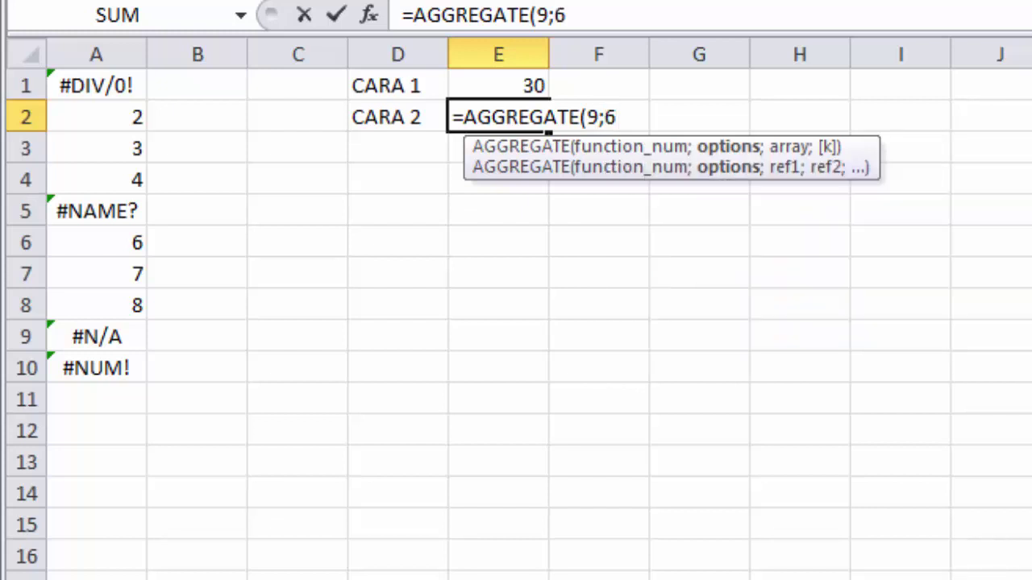
{"action": "type", "text": ";"}
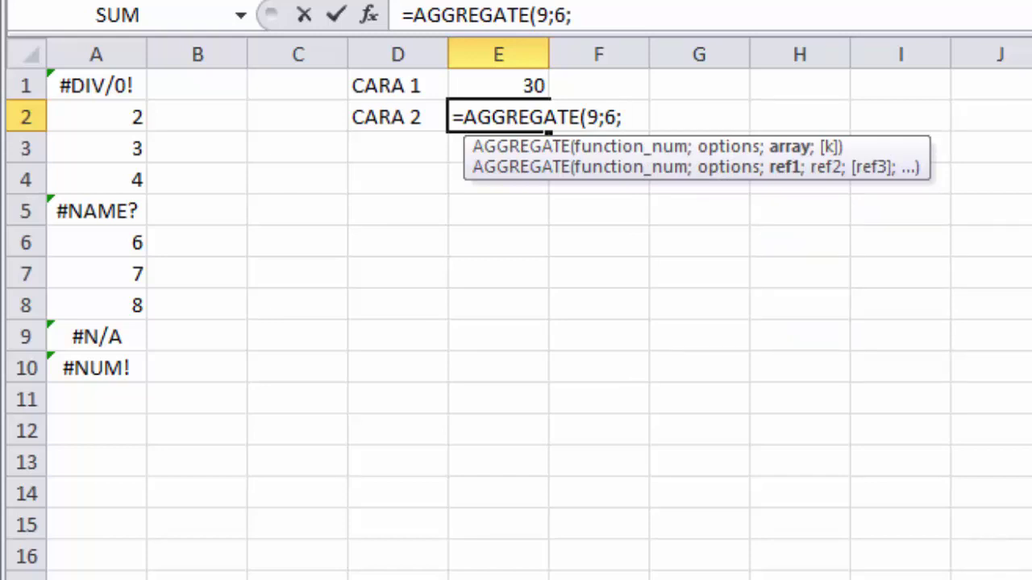
{"action": "left_click_drag", "start_coordinate": [120, 85], "coordinate": [117, 367]}
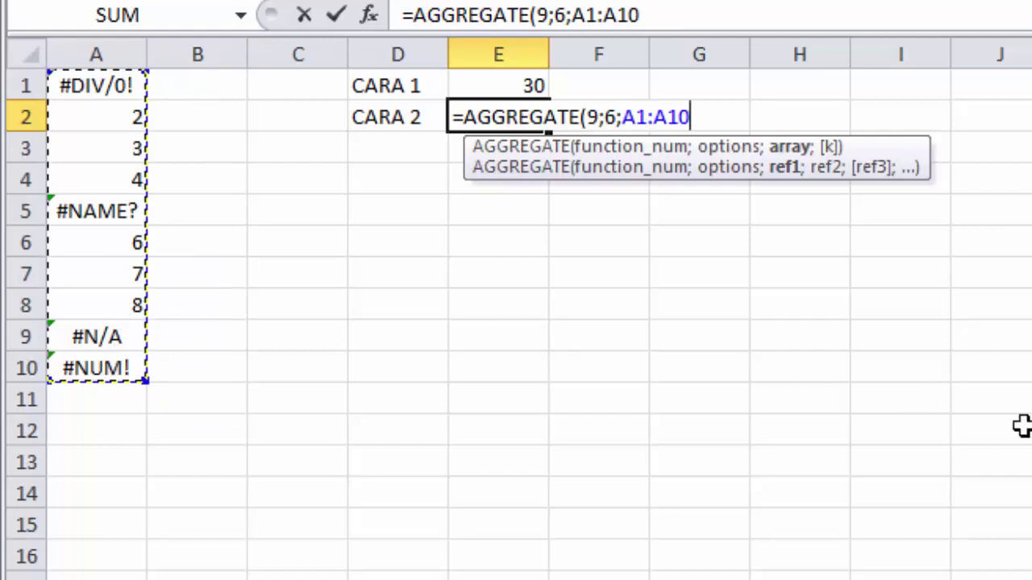
{"action": "type", "text": ")"}
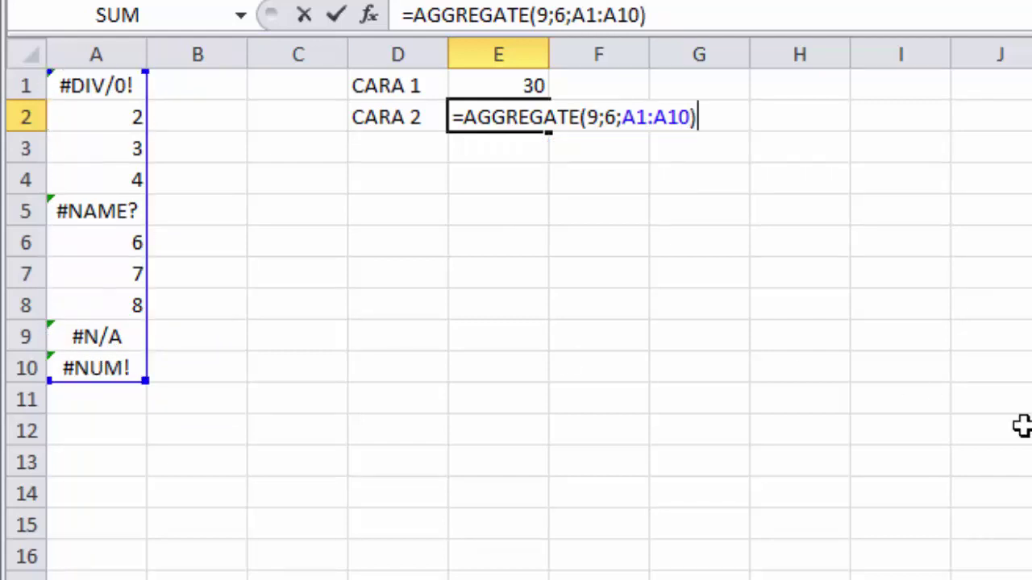
{"action": "key", "text": "Return"}
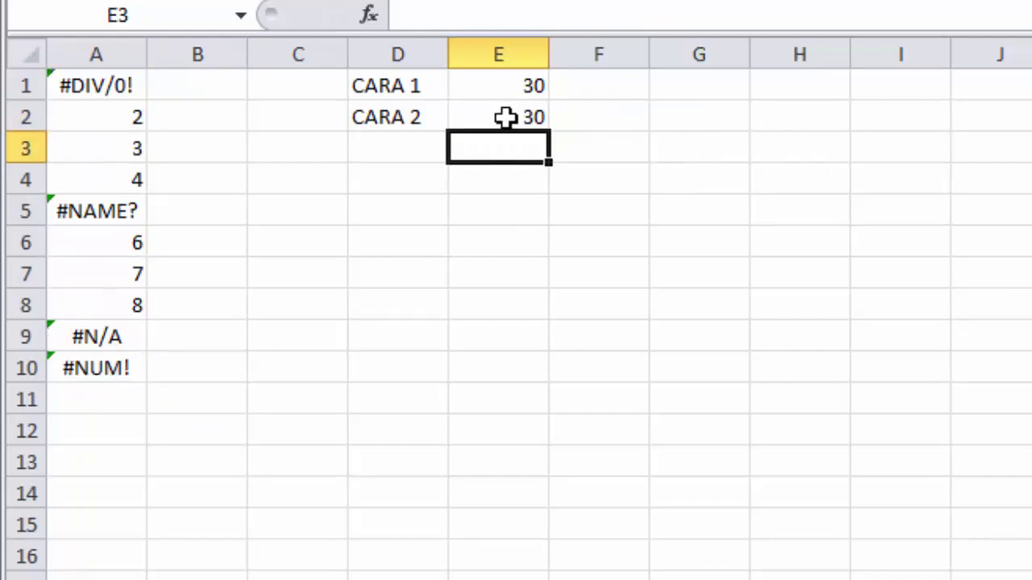
{"action": "left_click", "coordinate": [505, 118]}
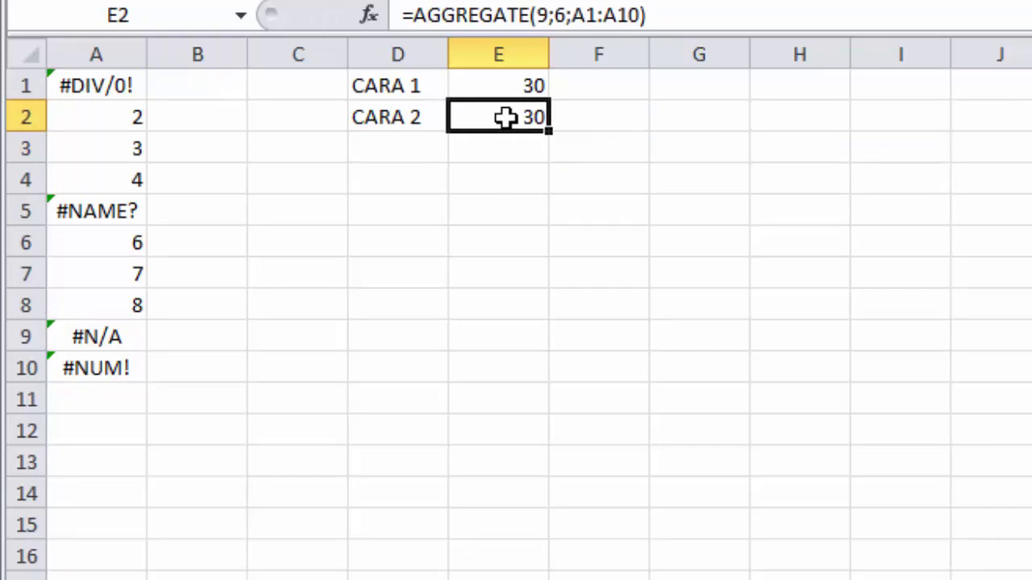
{"action": "double_click", "coordinate": [506, 117]}
{"action": "key", "text": "ctrl+shift+Return"}
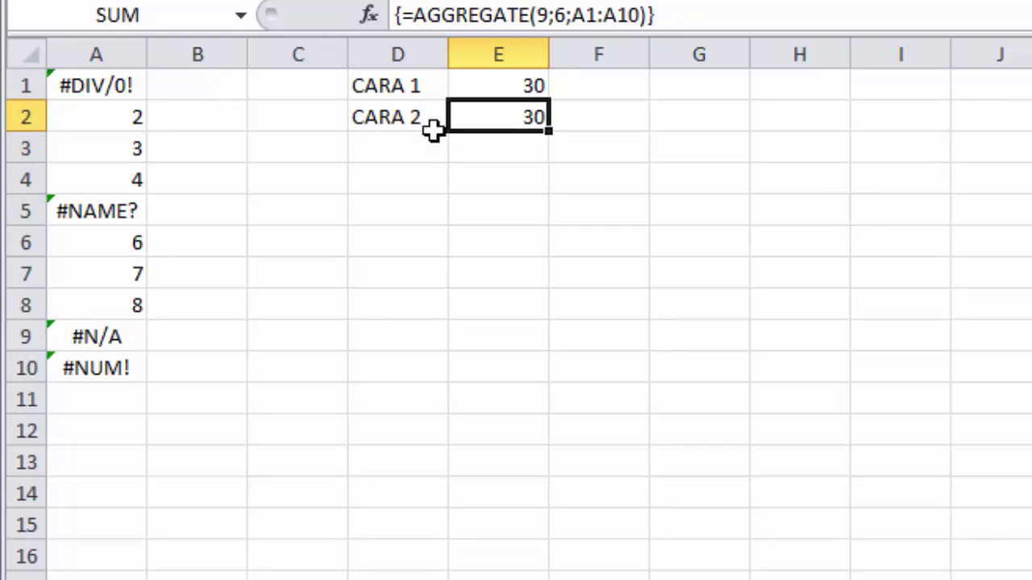
{"action": "double_click", "coordinate": [486, 113]}
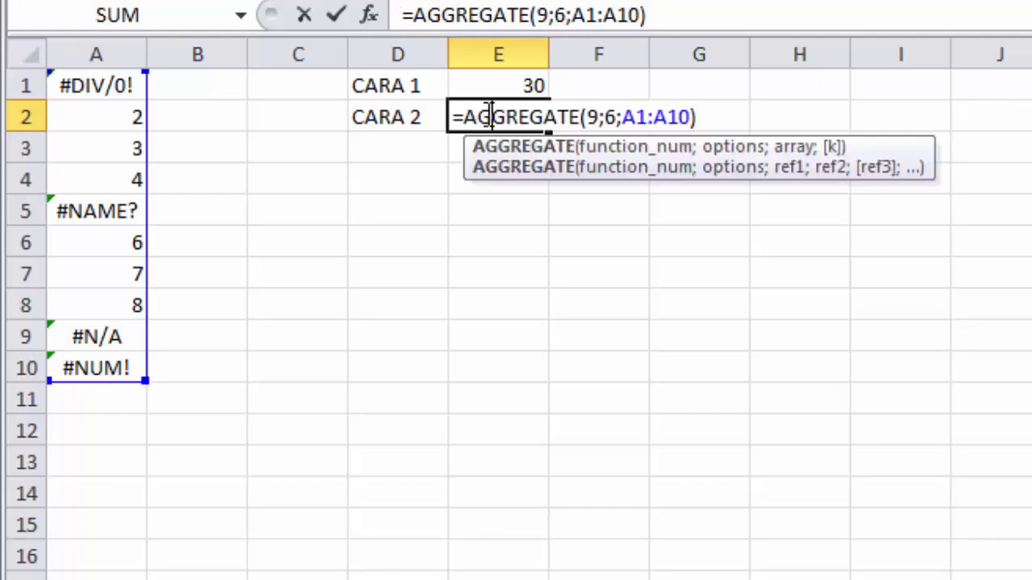
{"action": "key", "text": "Return"}
{"action": "left_click", "coordinate": [470, 111]}
{"action": "left_click", "coordinate": [479, 86]}
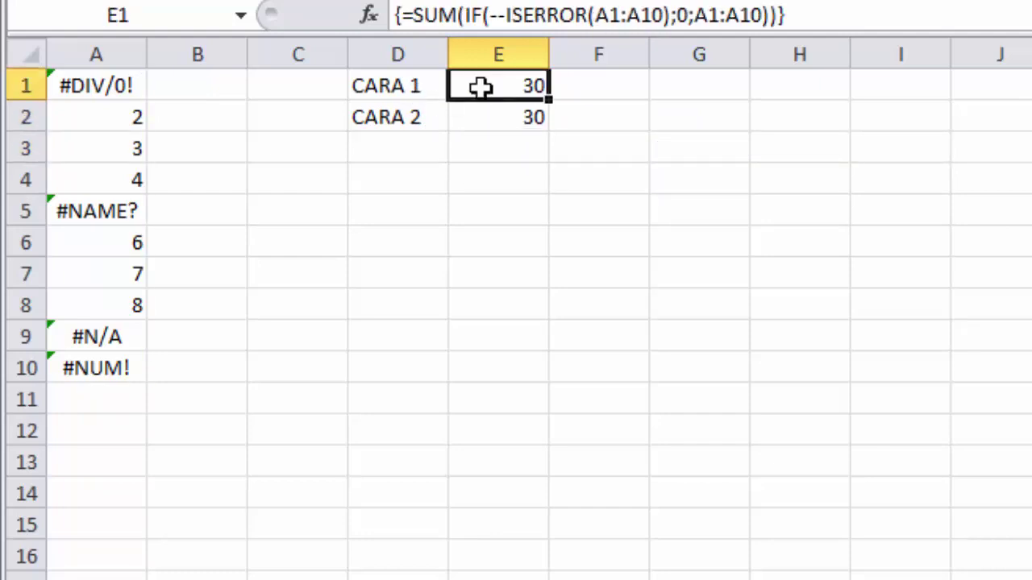
{"action": "left_click", "coordinate": [514, 118]}
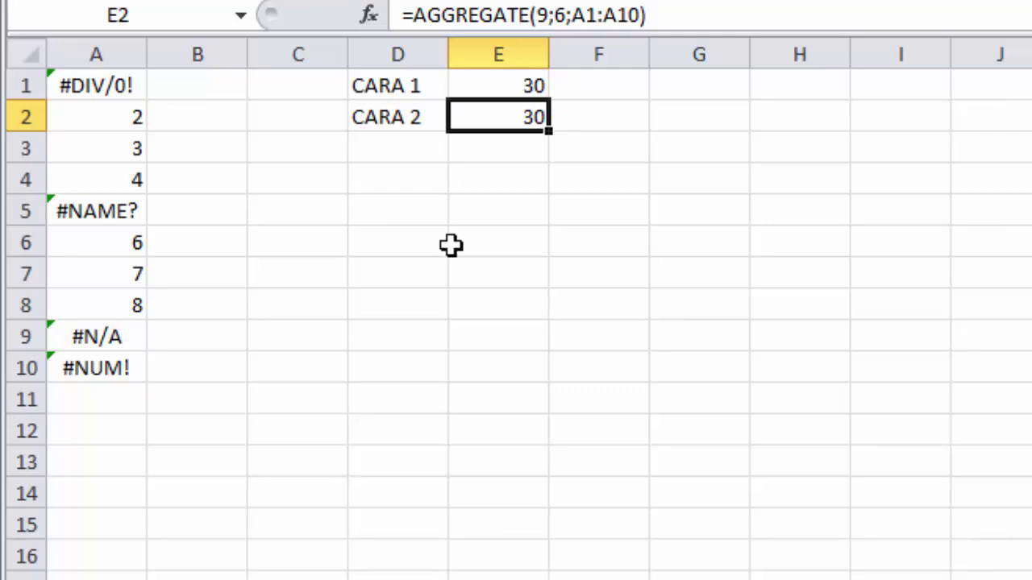
{"action": "left_click", "coordinate": [504, 404]}
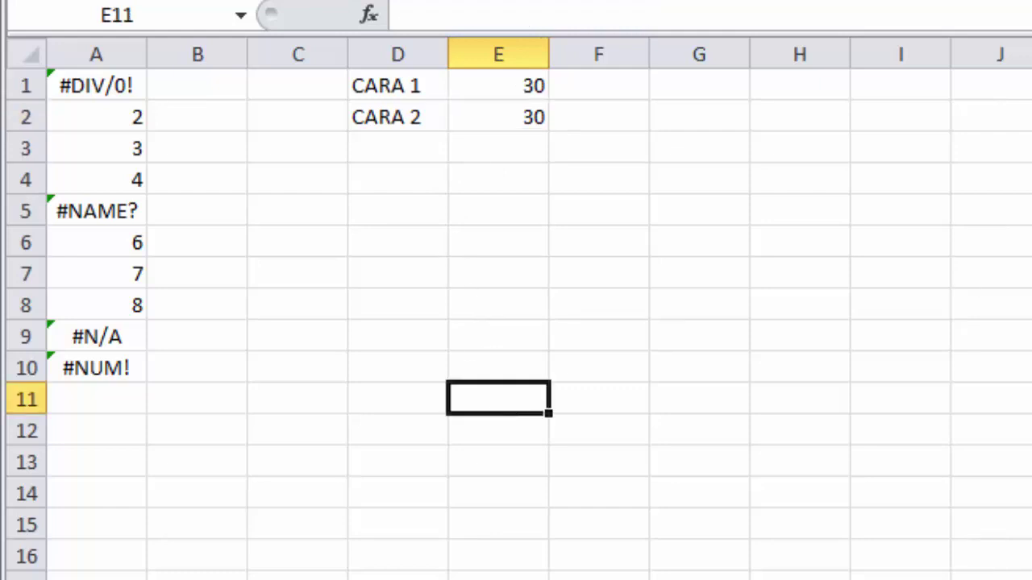